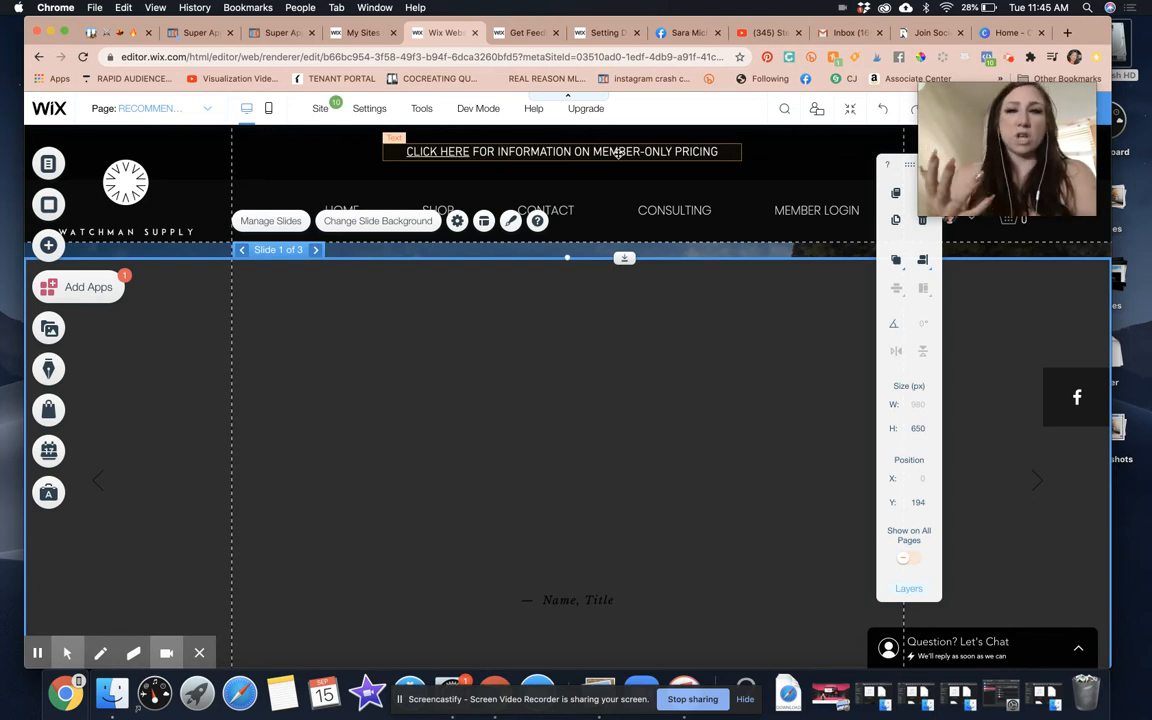
Look through the full-width slideshow designs available among the interactive elements, including the widescreen testimonials design, without adding one
scroll(527, 303, down, 2)
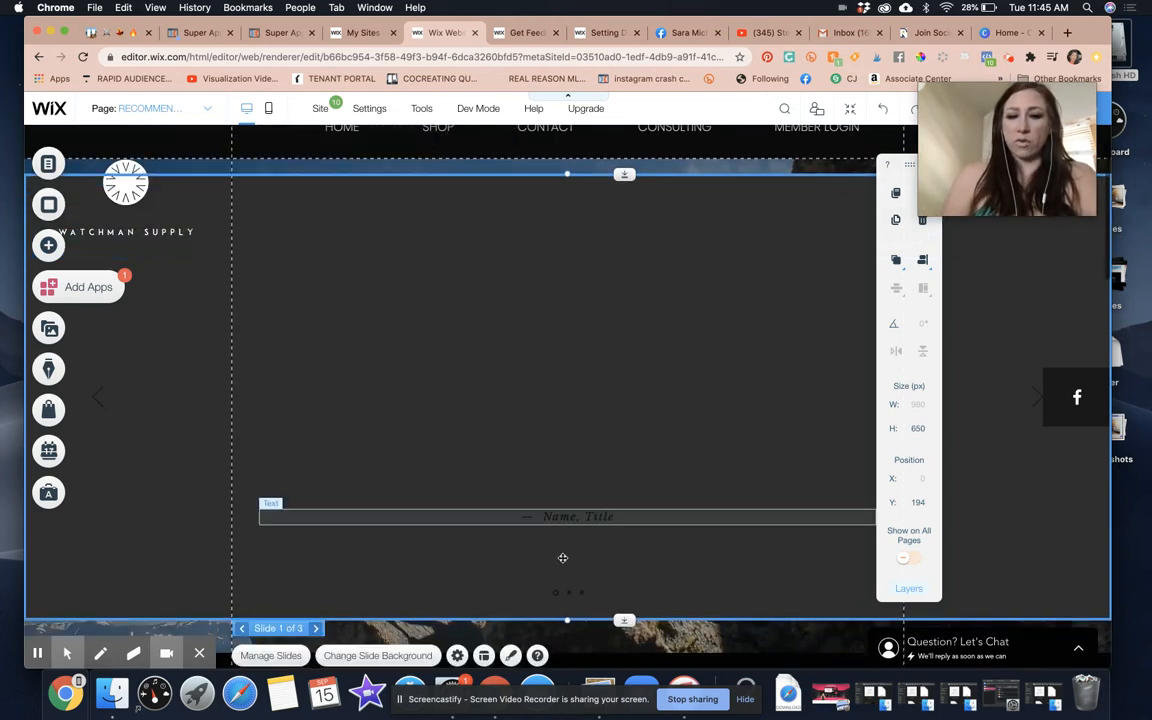
scroll(403, 261, up, 2)
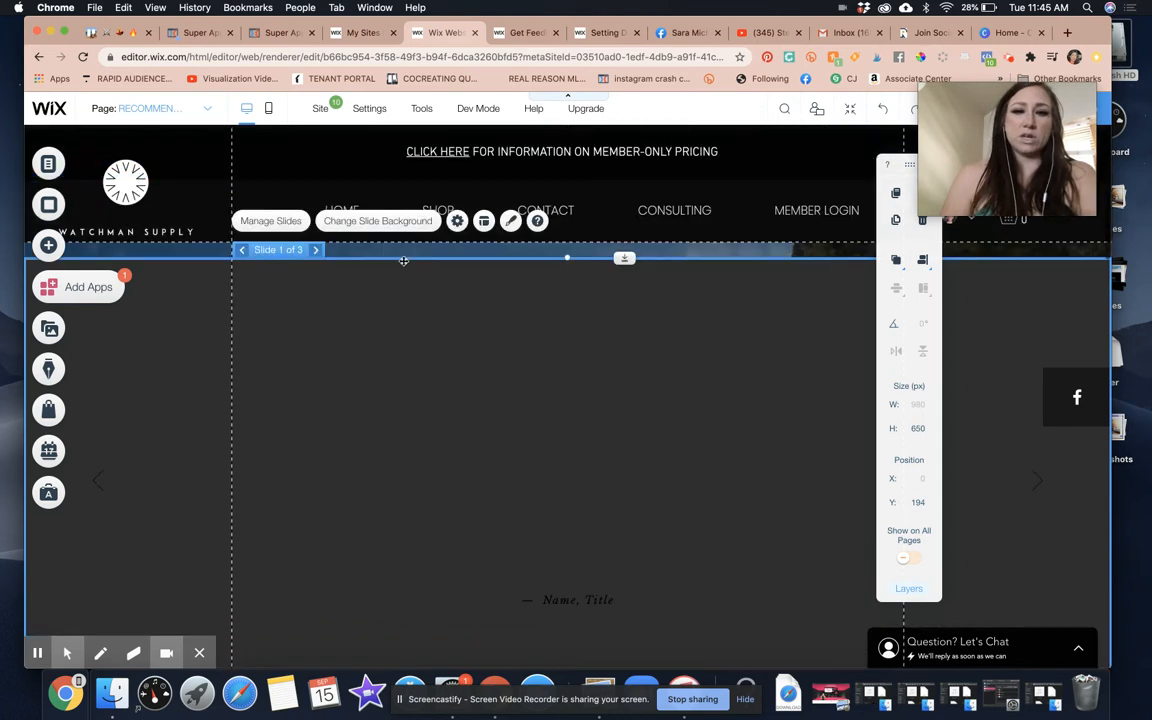
click(46, 245)
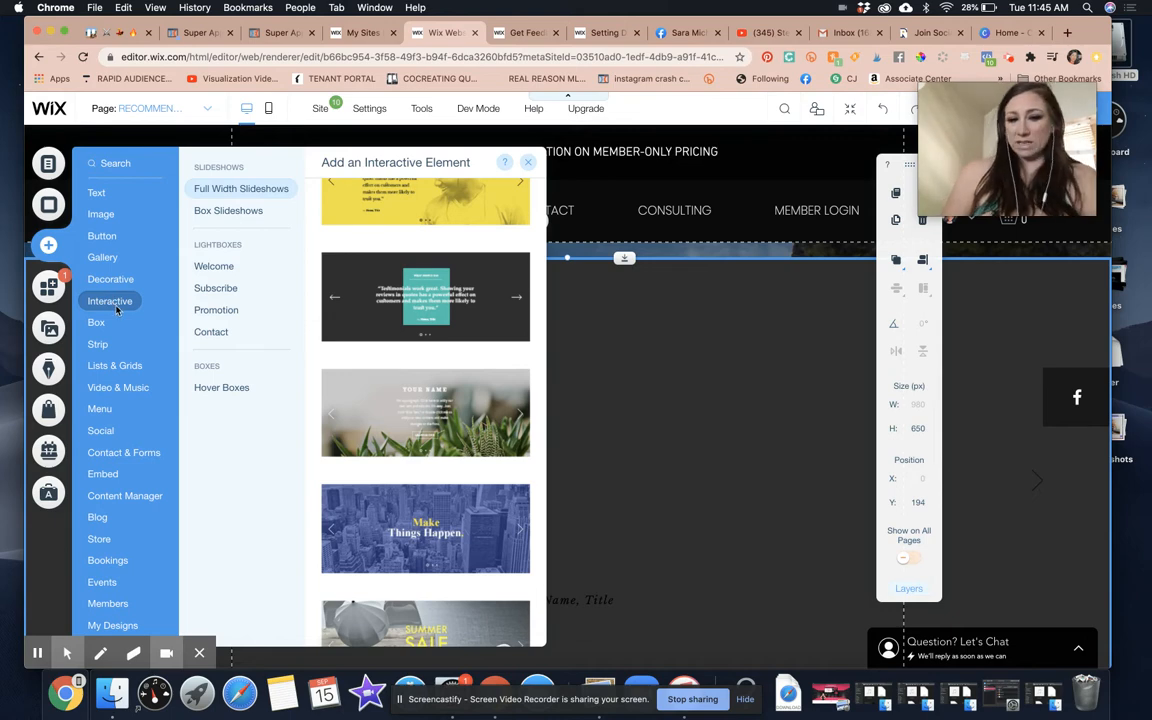
scroll(394, 324, down, 5)
scroll(394, 324, down, 3)
scroll(394, 324, up, 5)
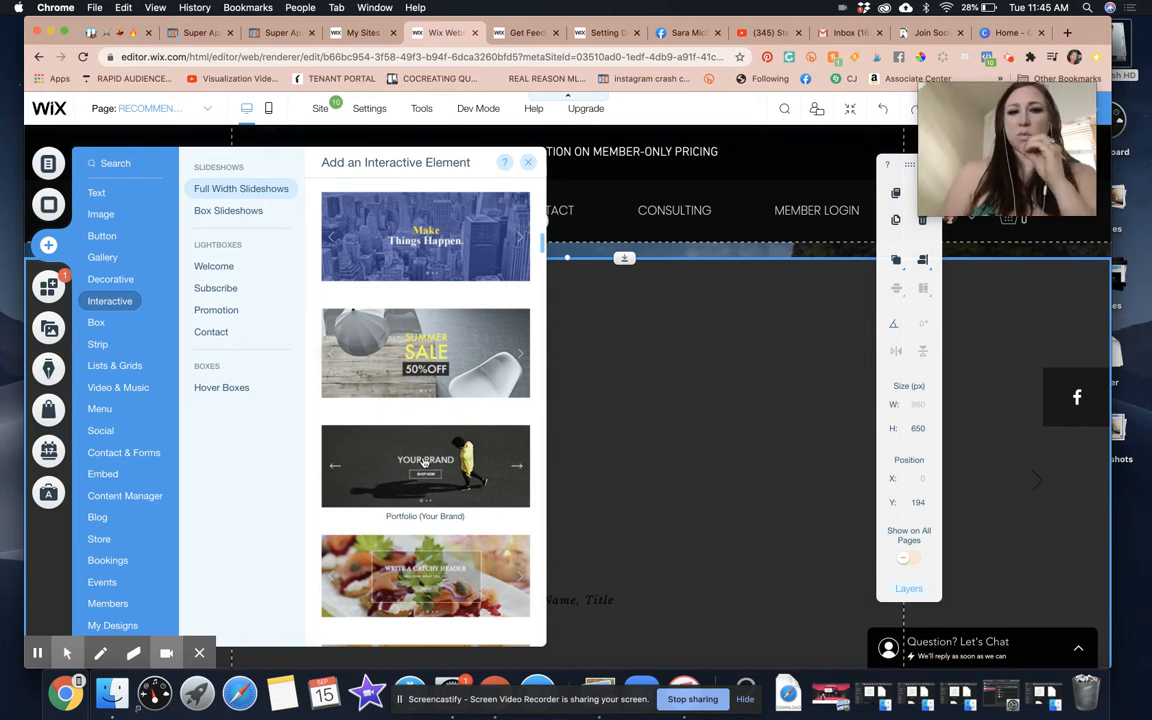
scroll(425, 463, up, 5)
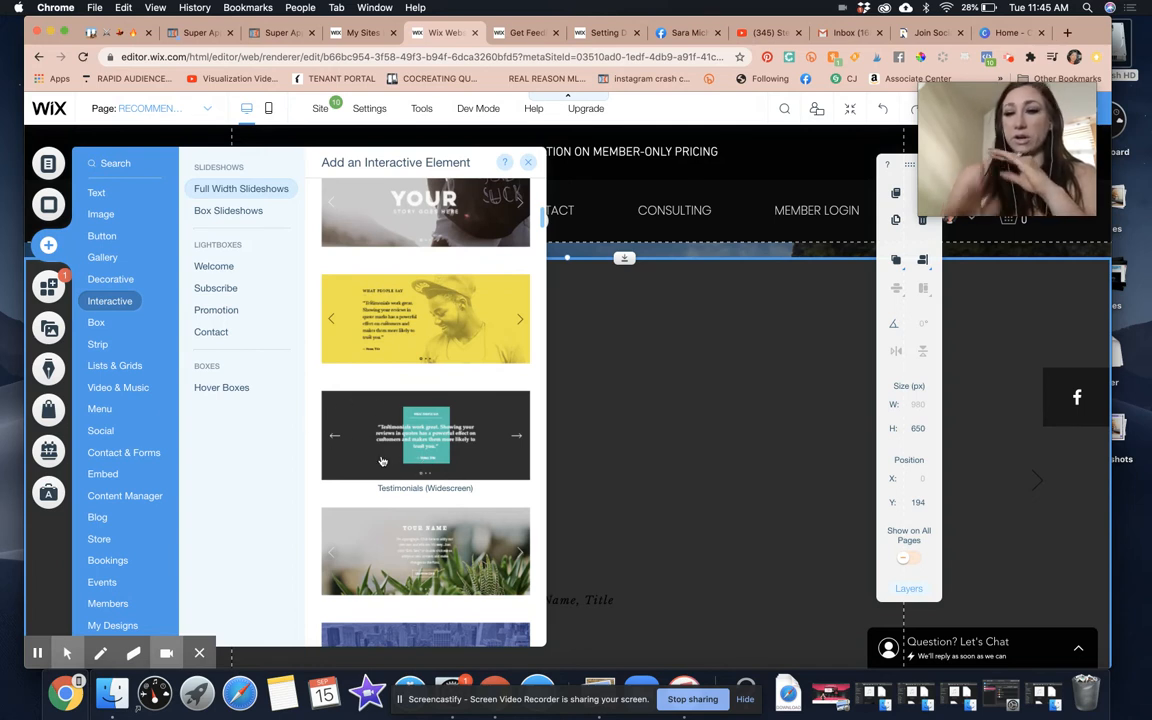
click(528, 162)
Delete the name and title placeholder text from the first slide of the testimonial slideshow
click(606, 370)
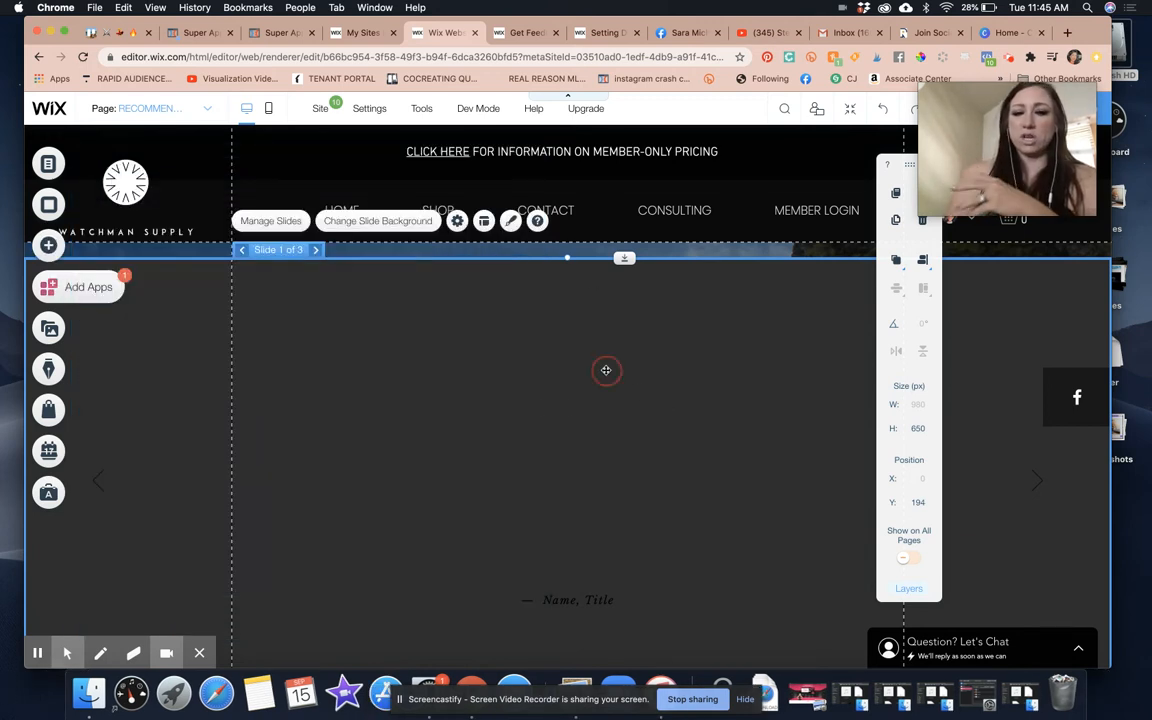
scroll(589, 540, down, 2)
click(578, 533)
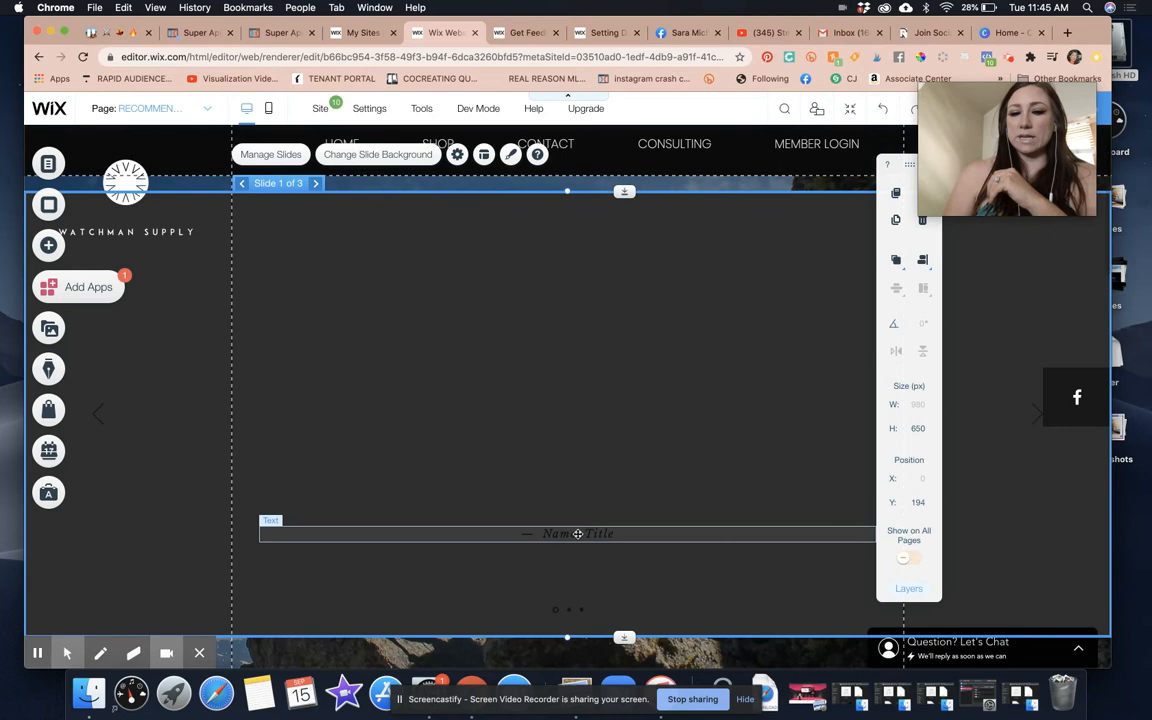
click(922, 219)
Try to delete all elements of the second slide together, and undo the deletion
click(315, 185)
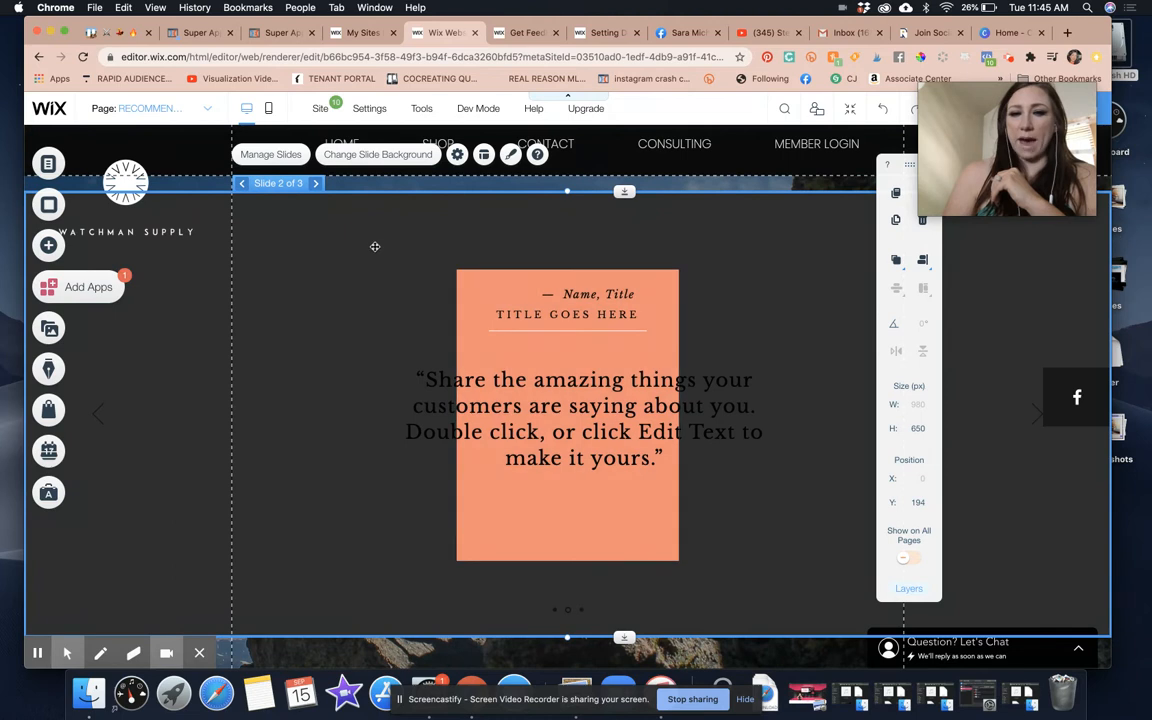
drag(373, 248, 558, 244)
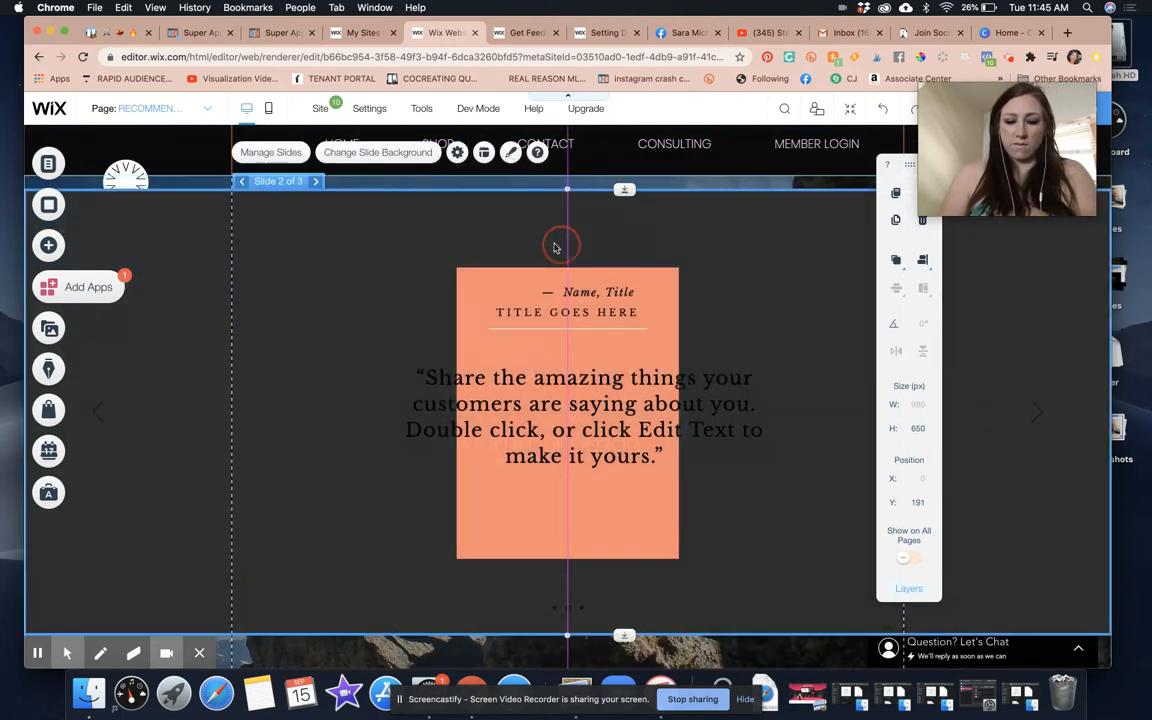
drag(414, 279, 731, 551)
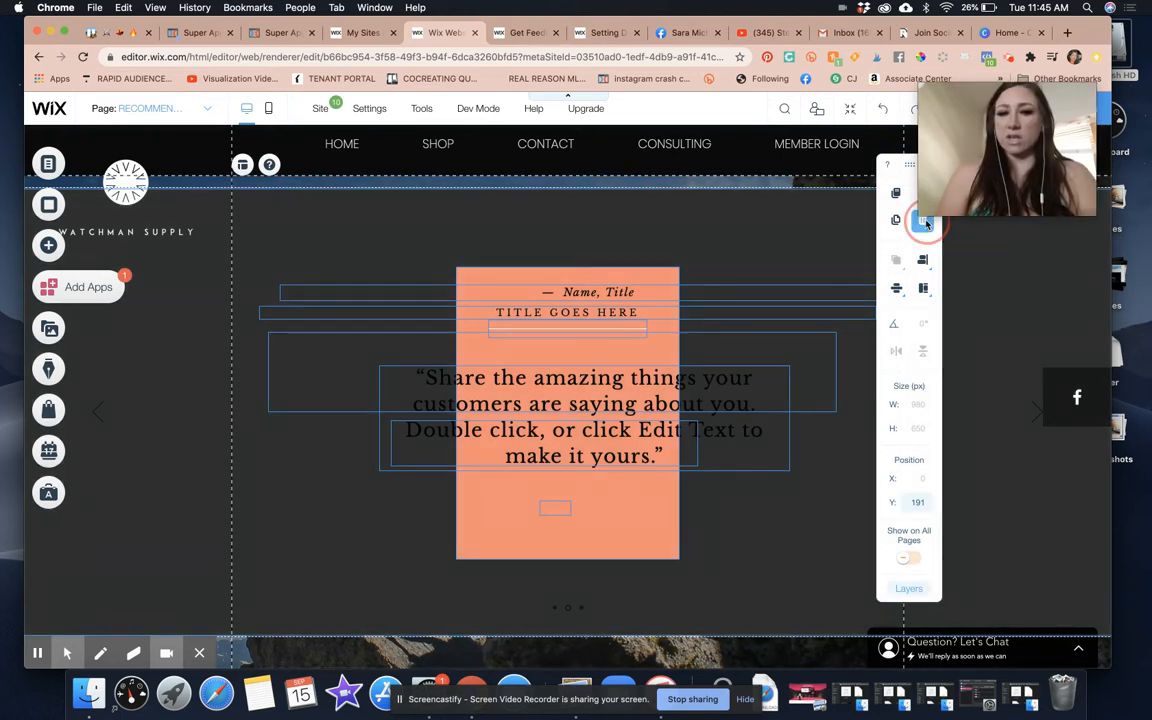
click(925, 222)
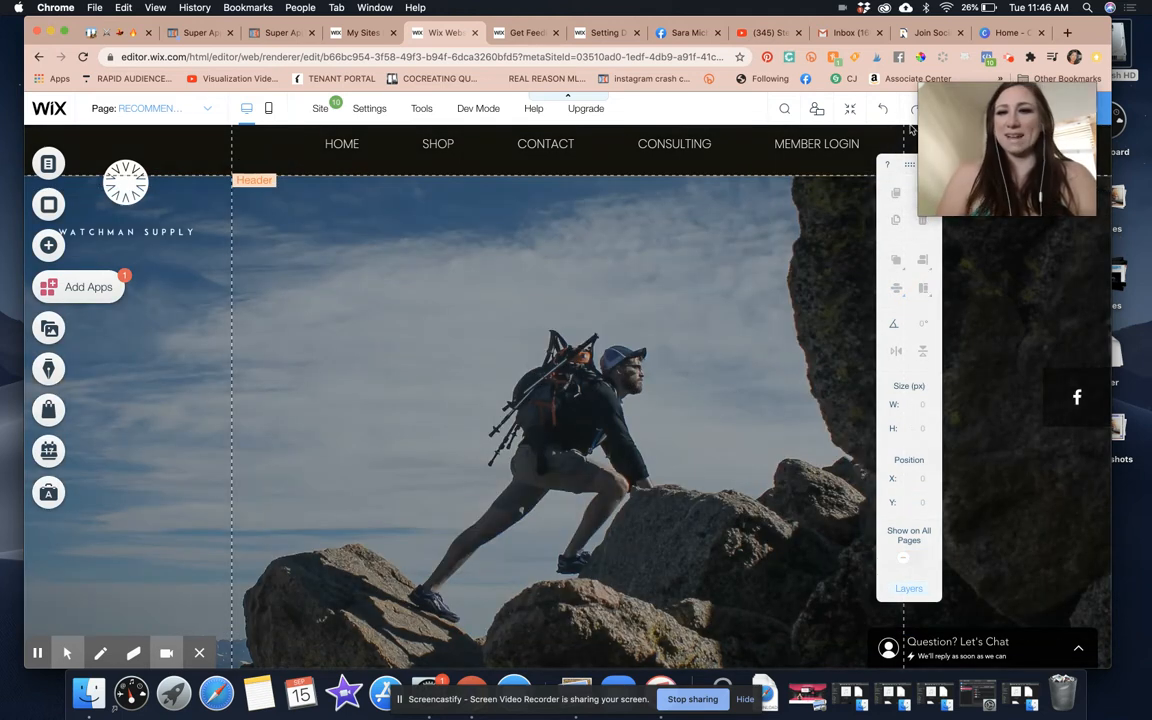
click(884, 109)
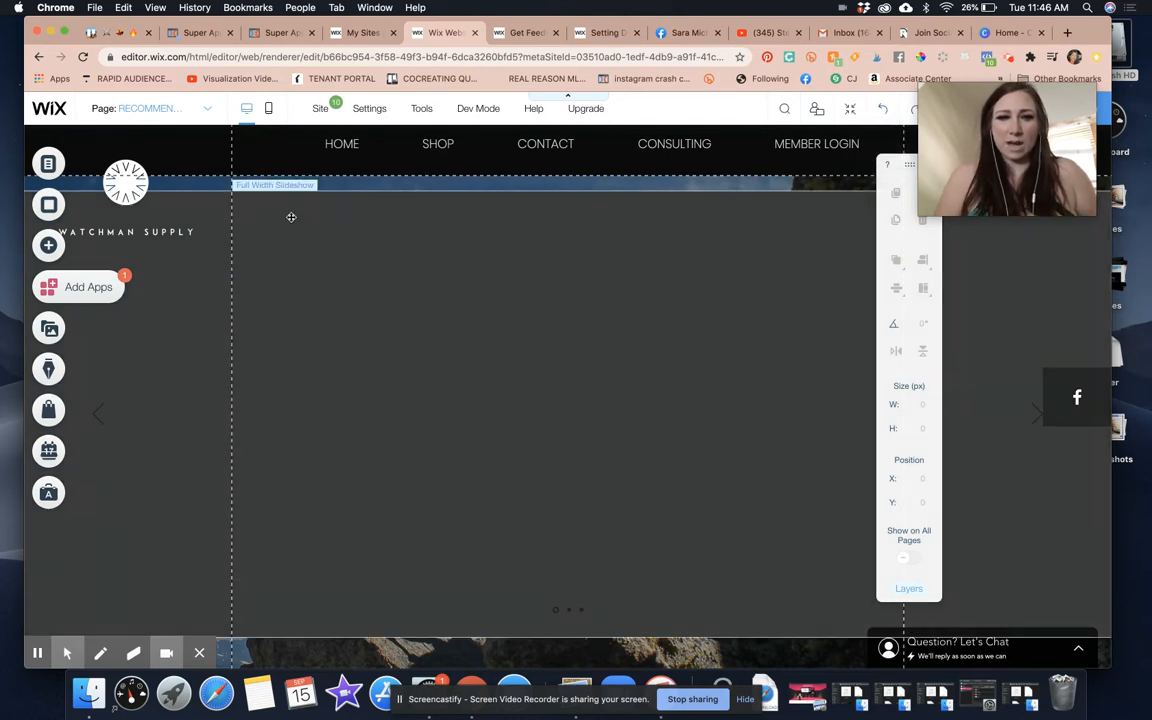
Select the full-width slideshow and bring up its second slide for editing
click(292, 216)
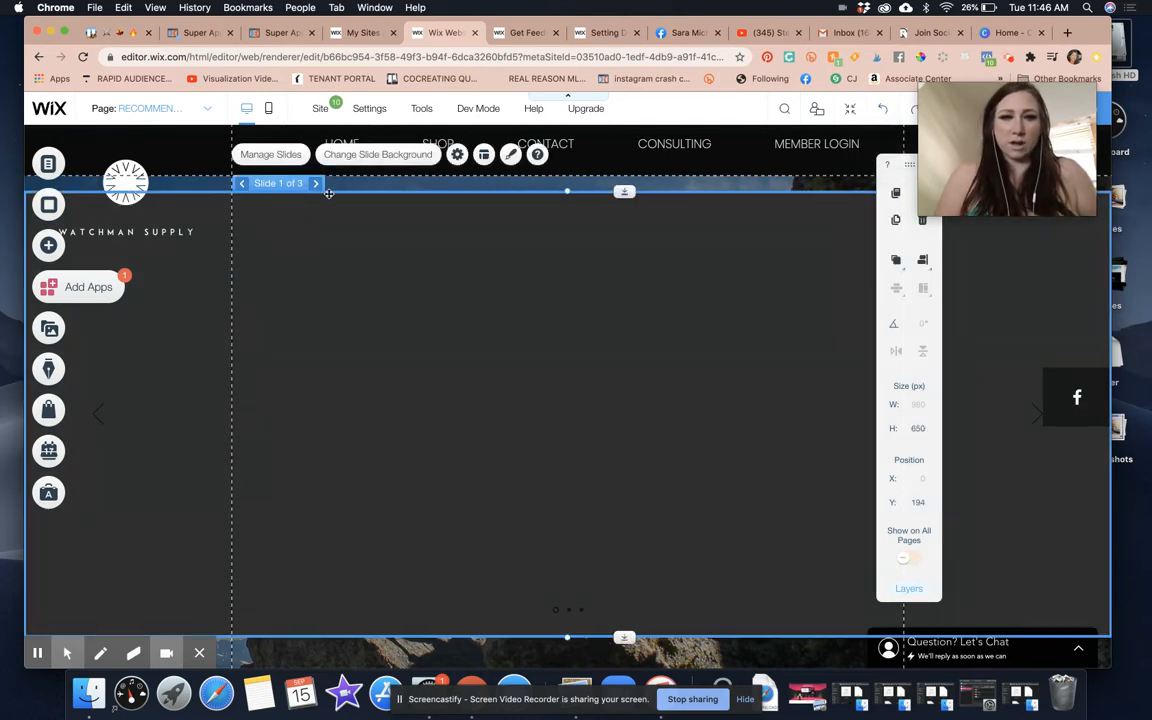
click(315, 184)
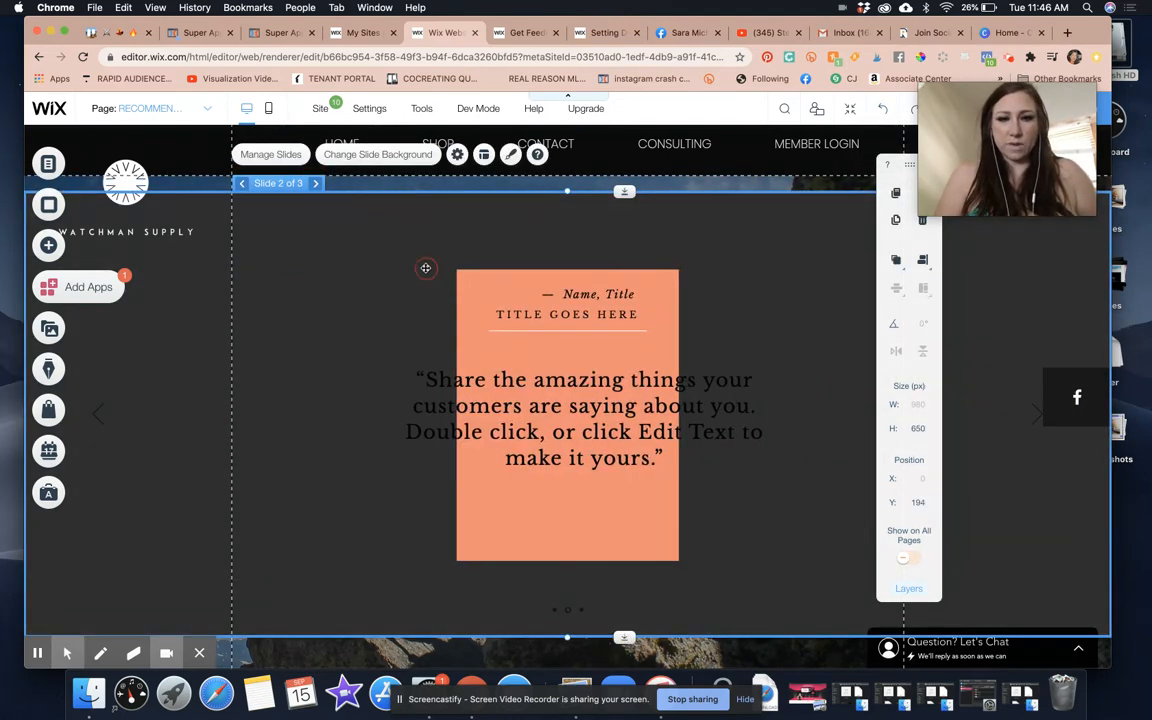
drag(433, 280, 635, 496)
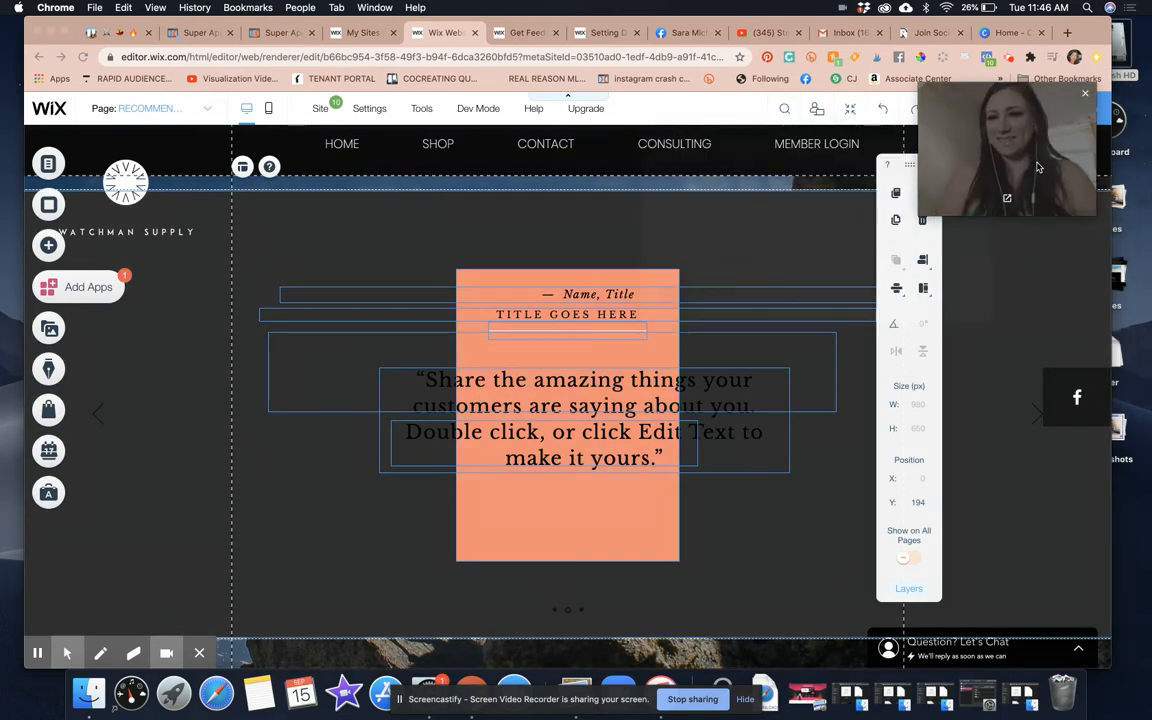
drag(1039, 167, 1056, 120)
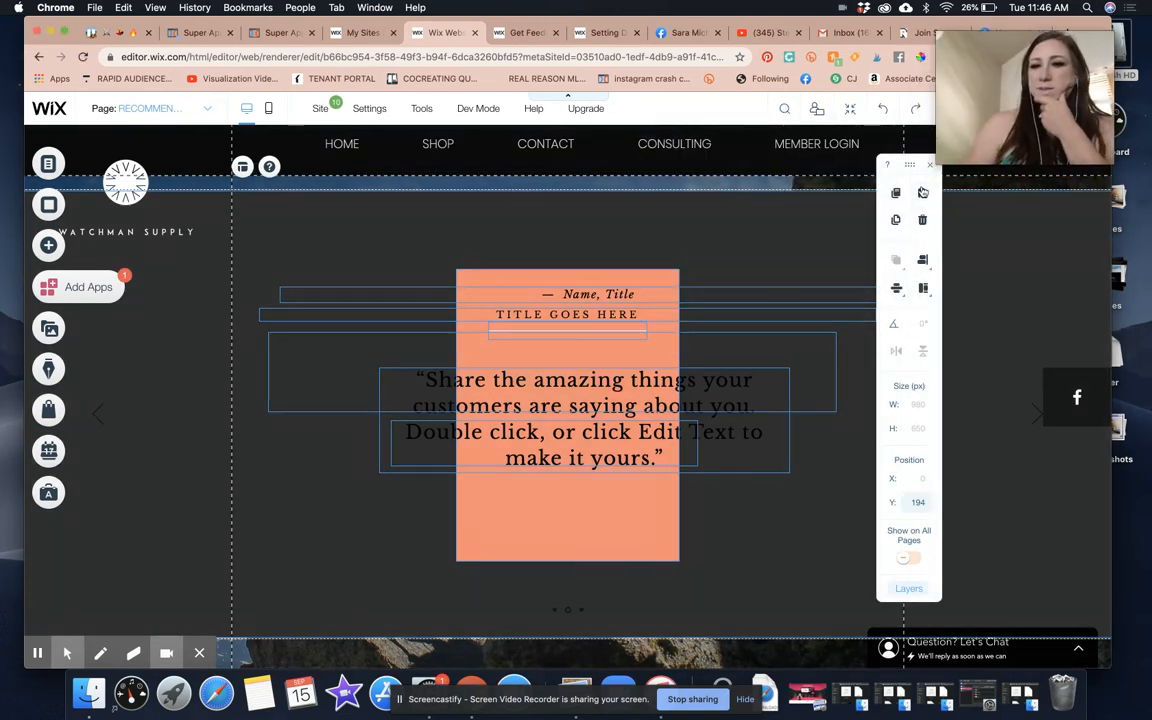
click(921, 196)
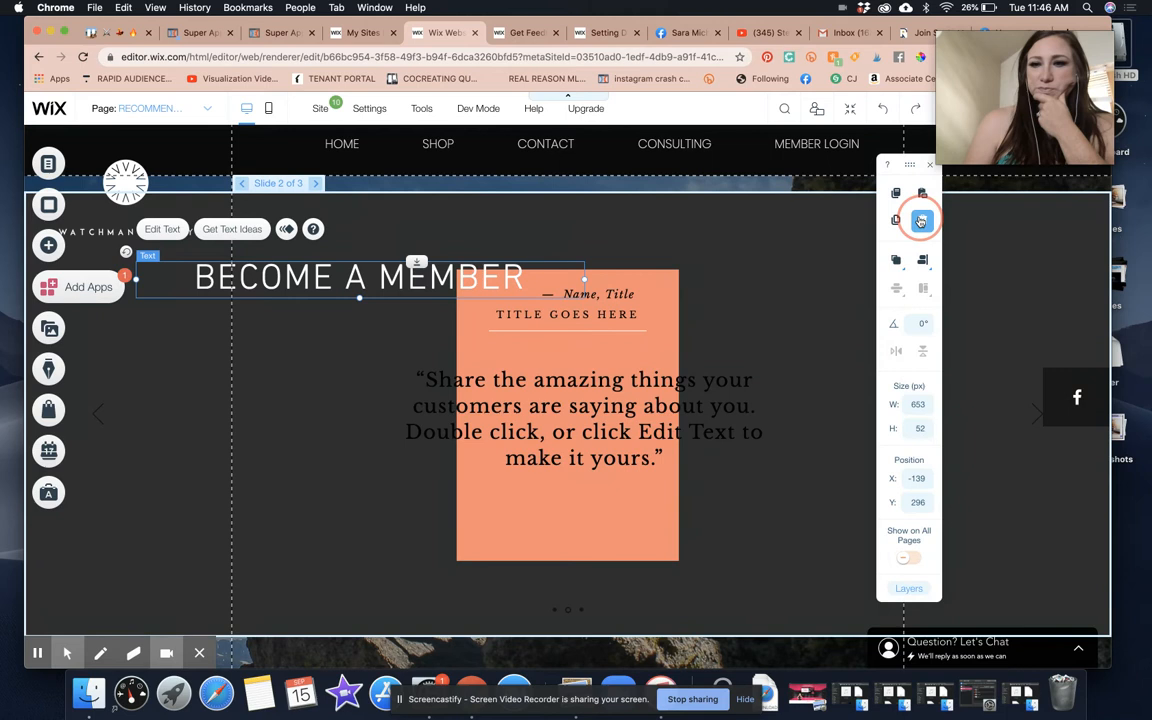
click(921, 221)
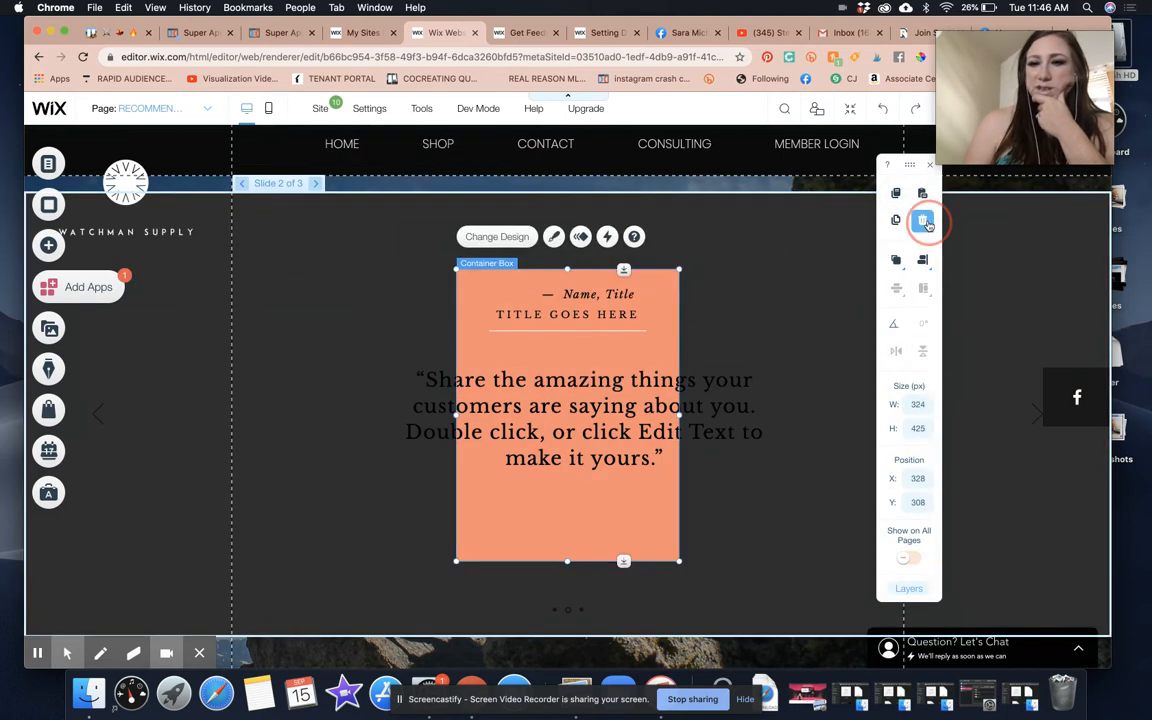
Delete the orange container box, the title text and the name text from the second slide
click(922, 221)
click(569, 315)
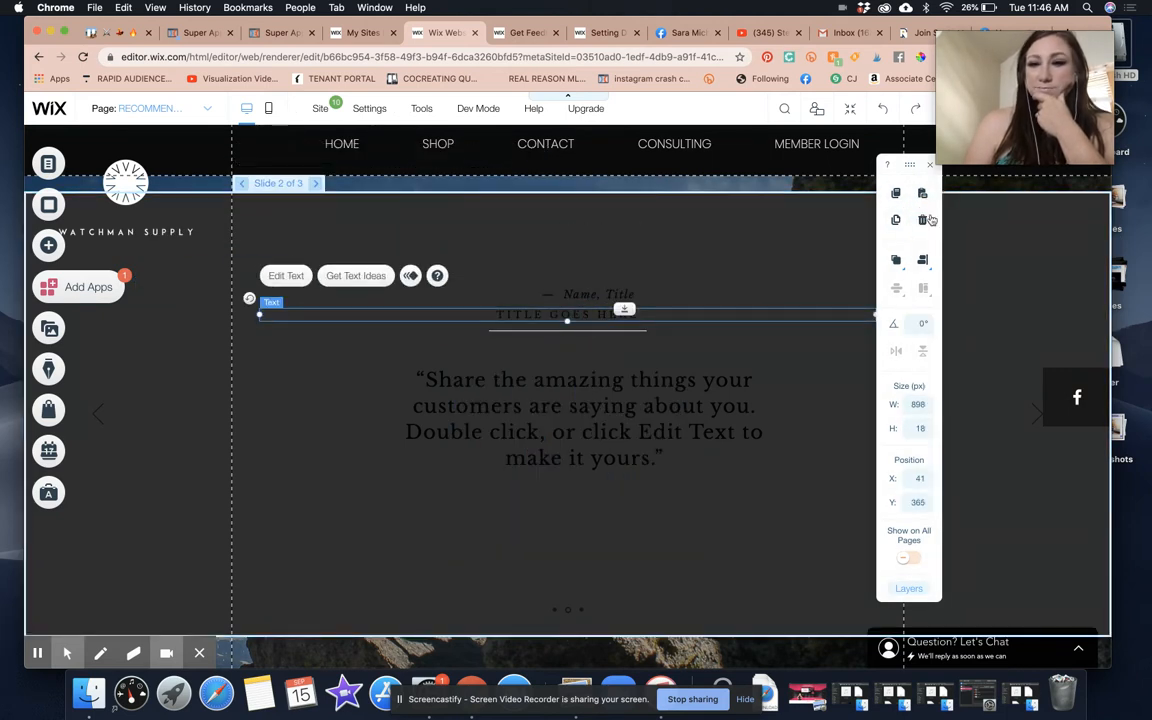
click(921, 220)
click(585, 294)
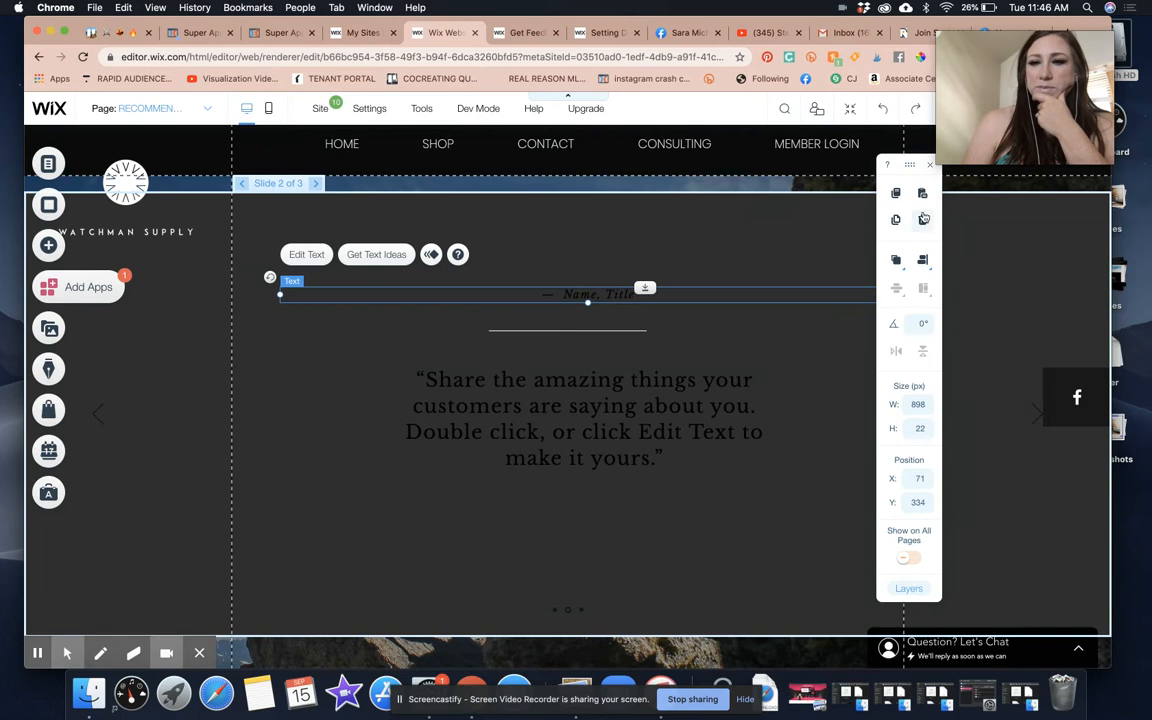
key(Delete)
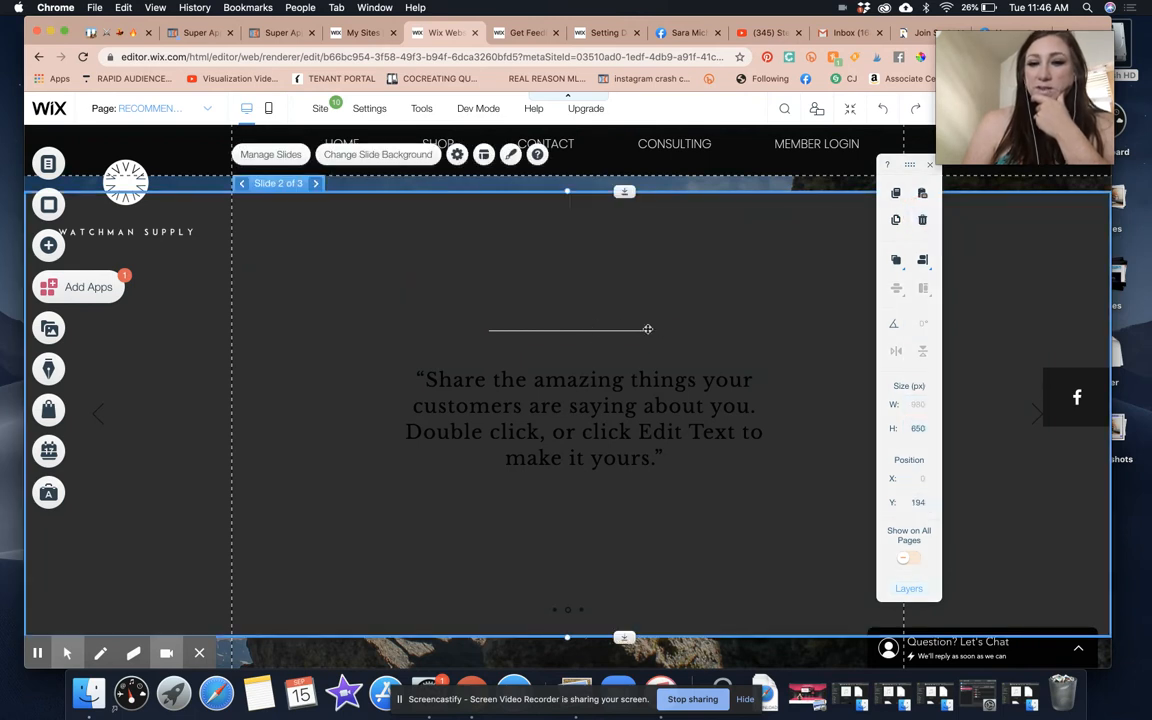
Try to delete the white line on the second slide, and undo the accidental removal of the slideshow
click(625, 332)
click(921, 220)
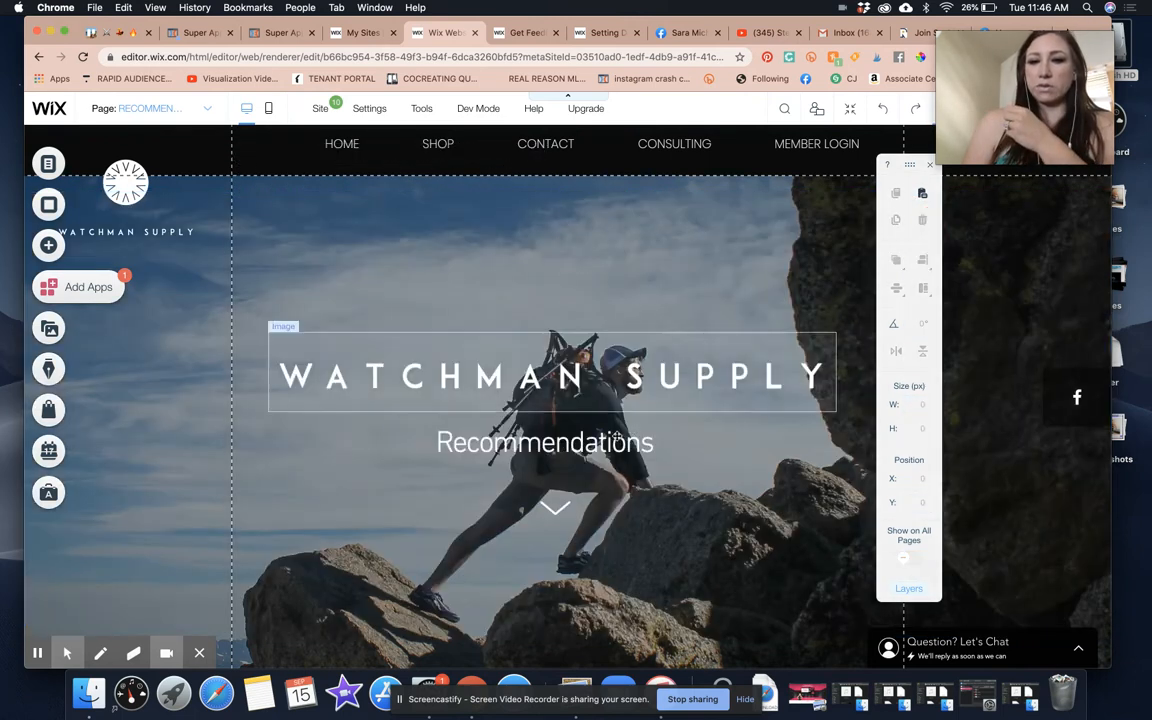
click(615, 438)
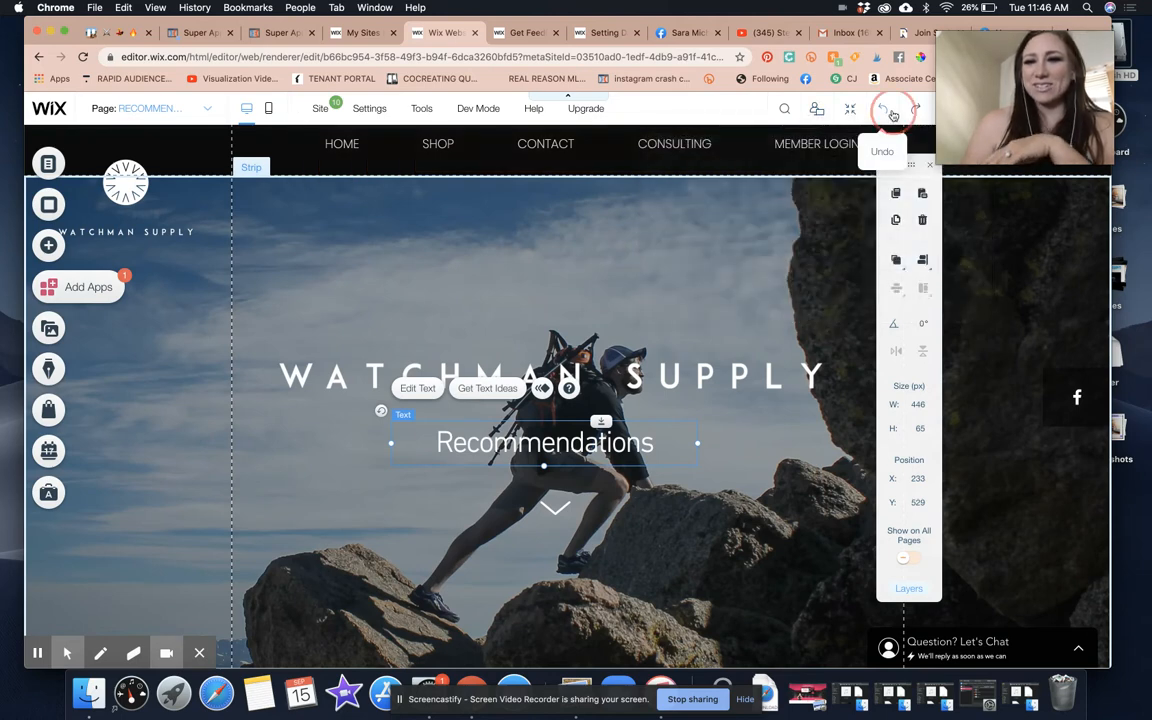
click(889, 112)
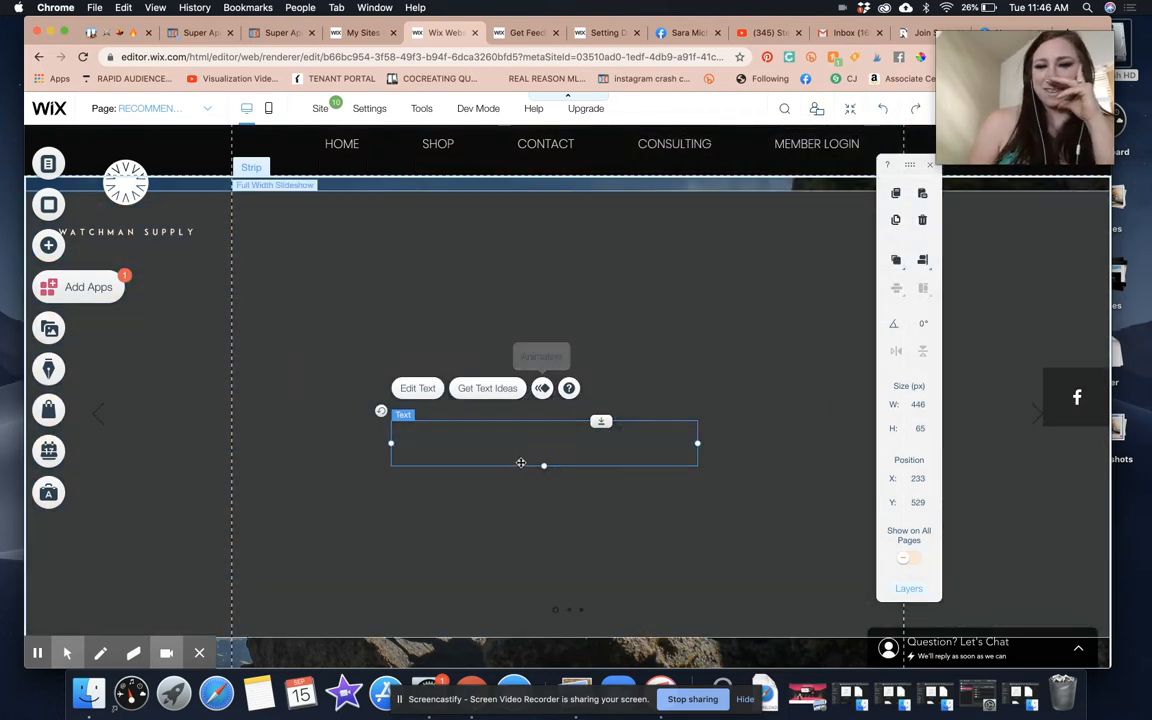
Delete the quote text and the white line from the slideshow's second slide
click(521, 464)
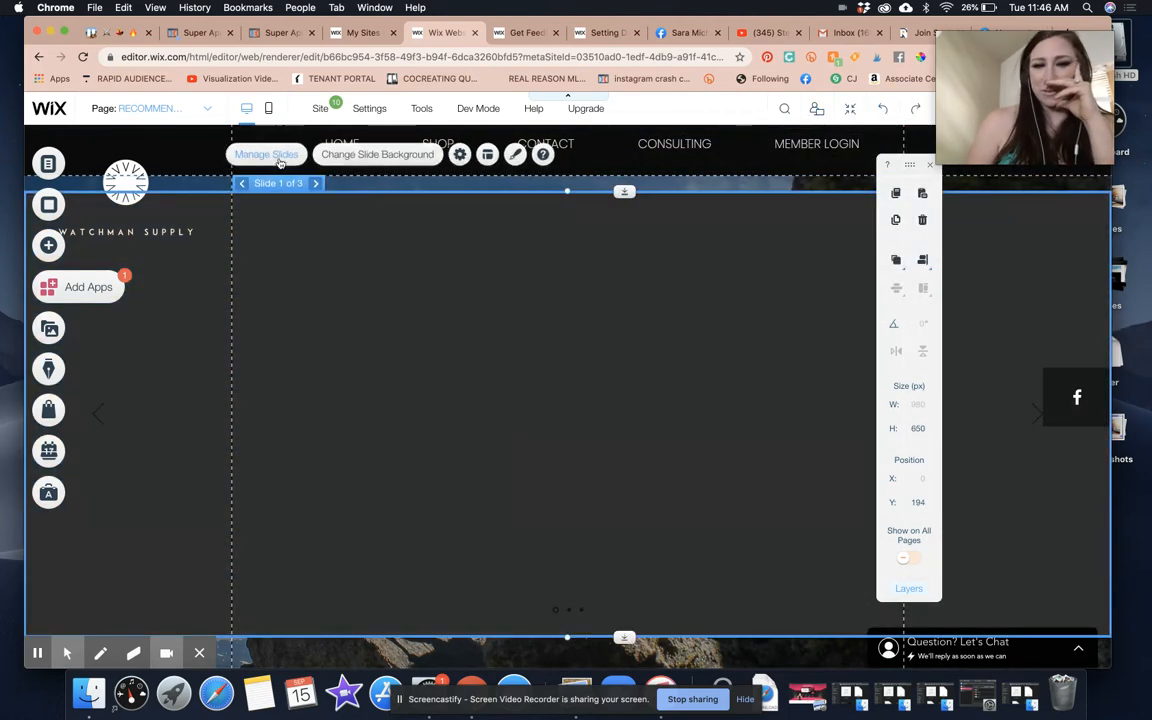
click(316, 188)
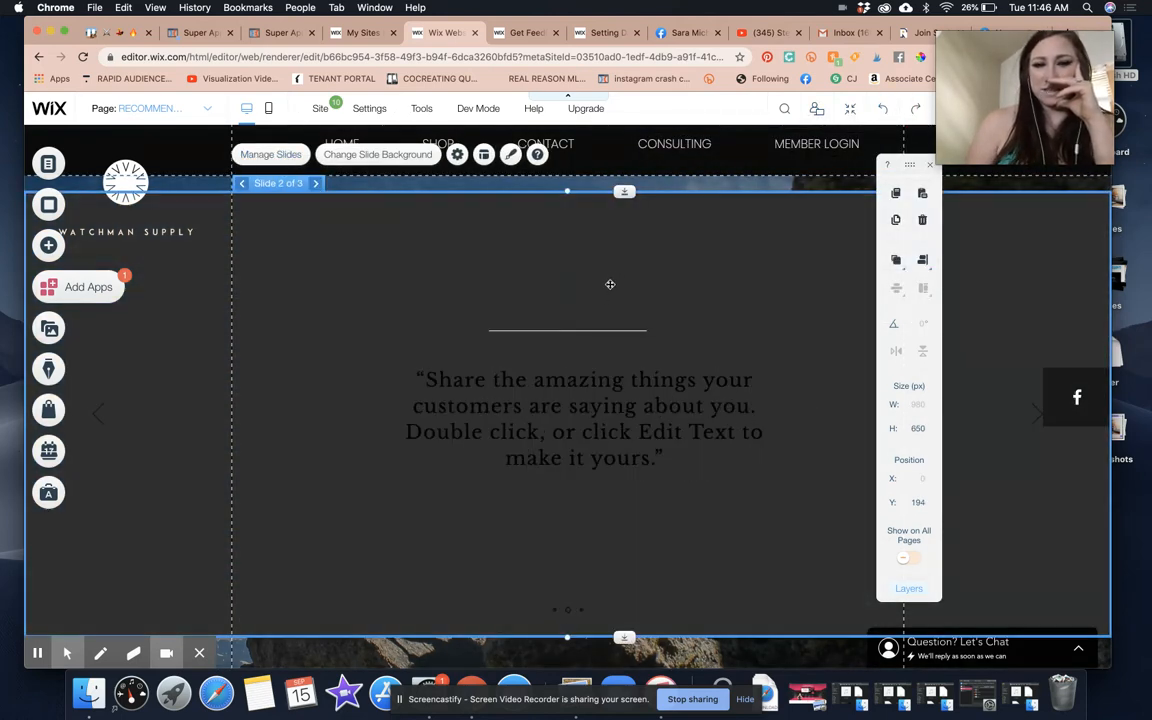
click(599, 411)
click(921, 220)
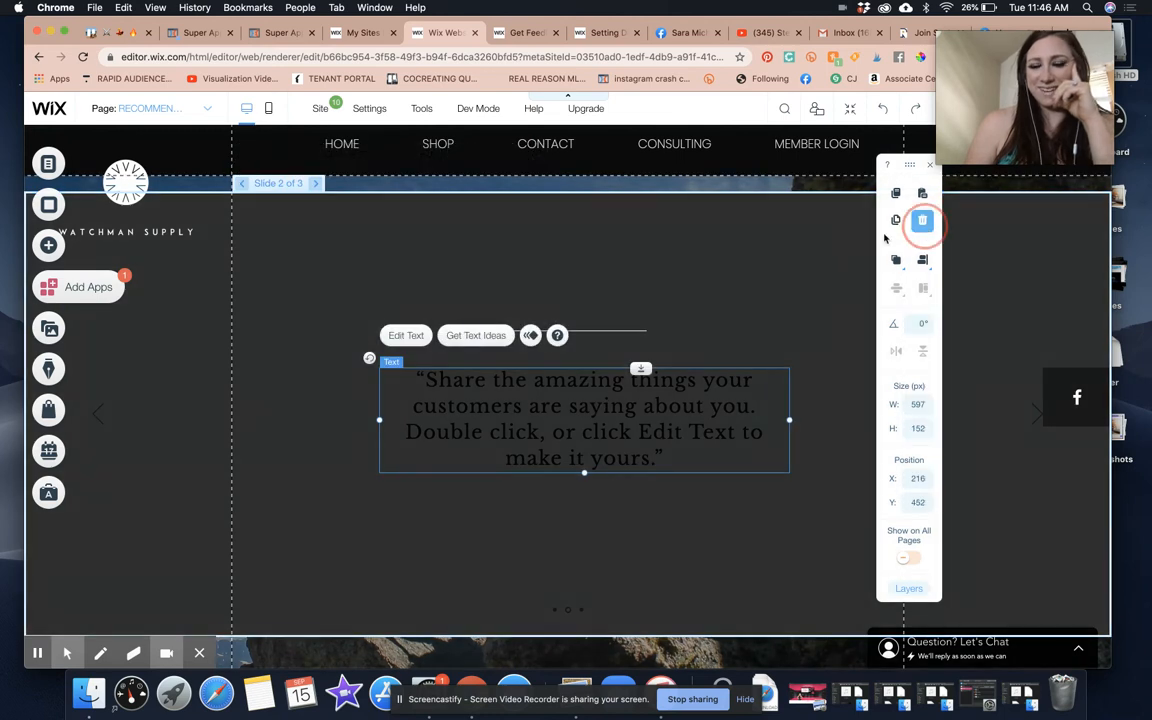
click(625, 330)
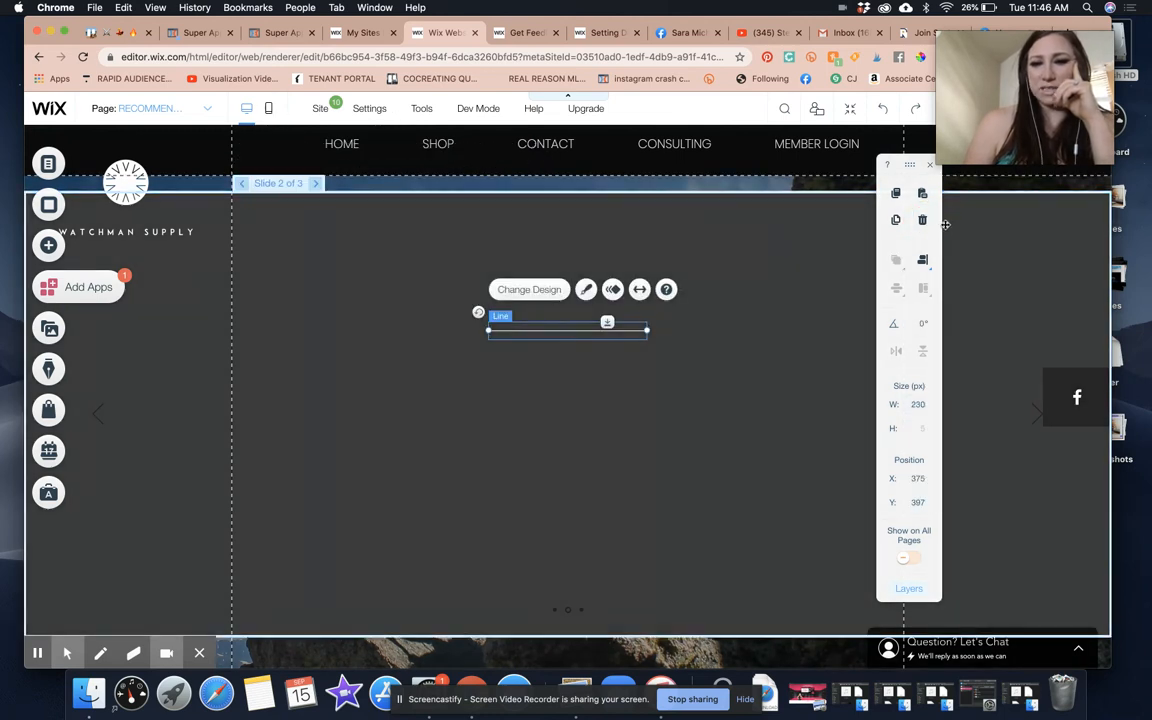
click(922, 221)
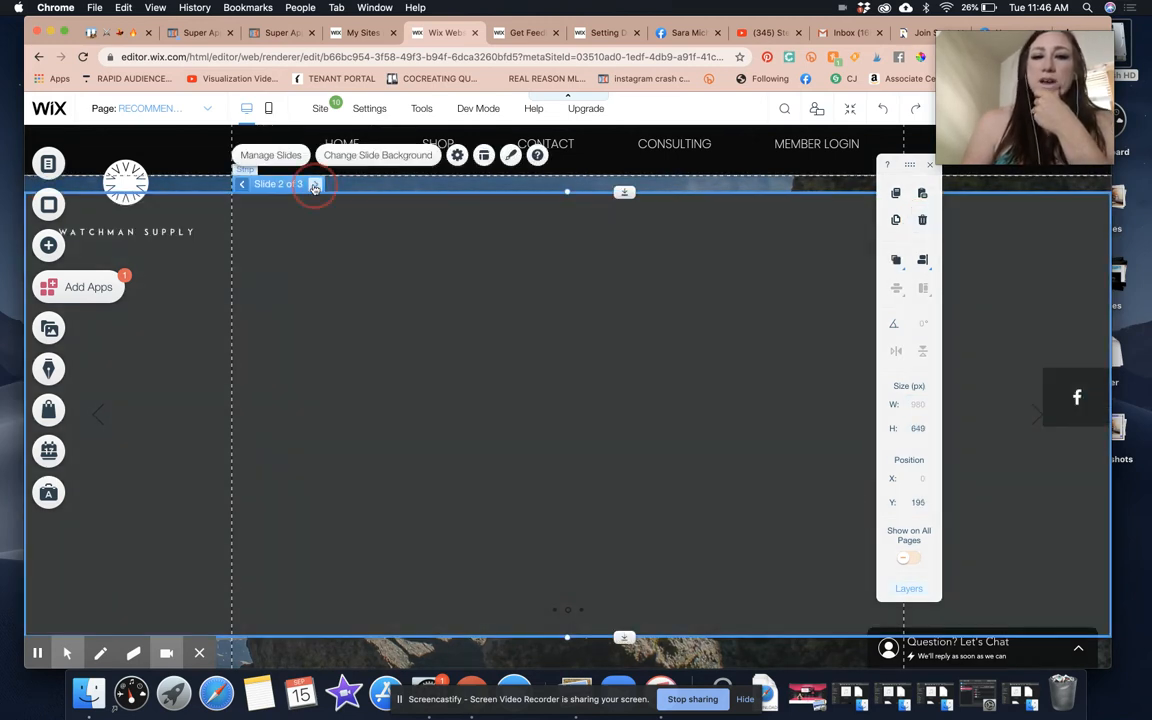
Delete the blue container box and the title text from the slideshow's third slide
click(314, 186)
click(560, 273)
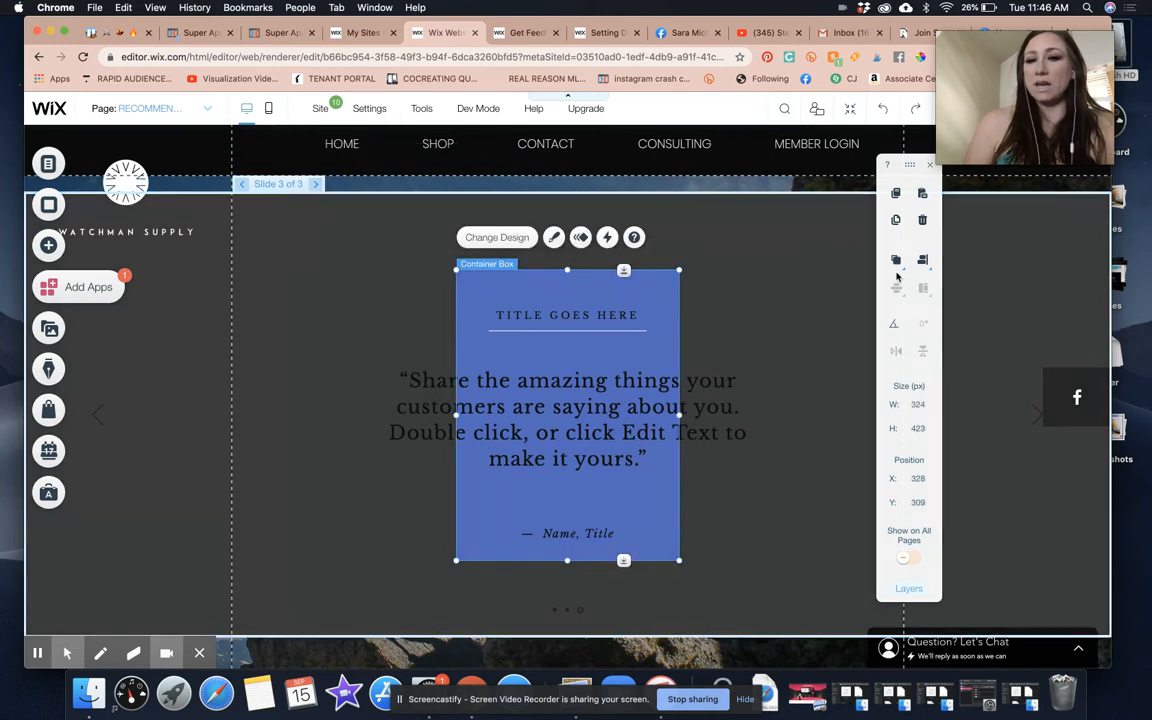
click(922, 219)
click(579, 328)
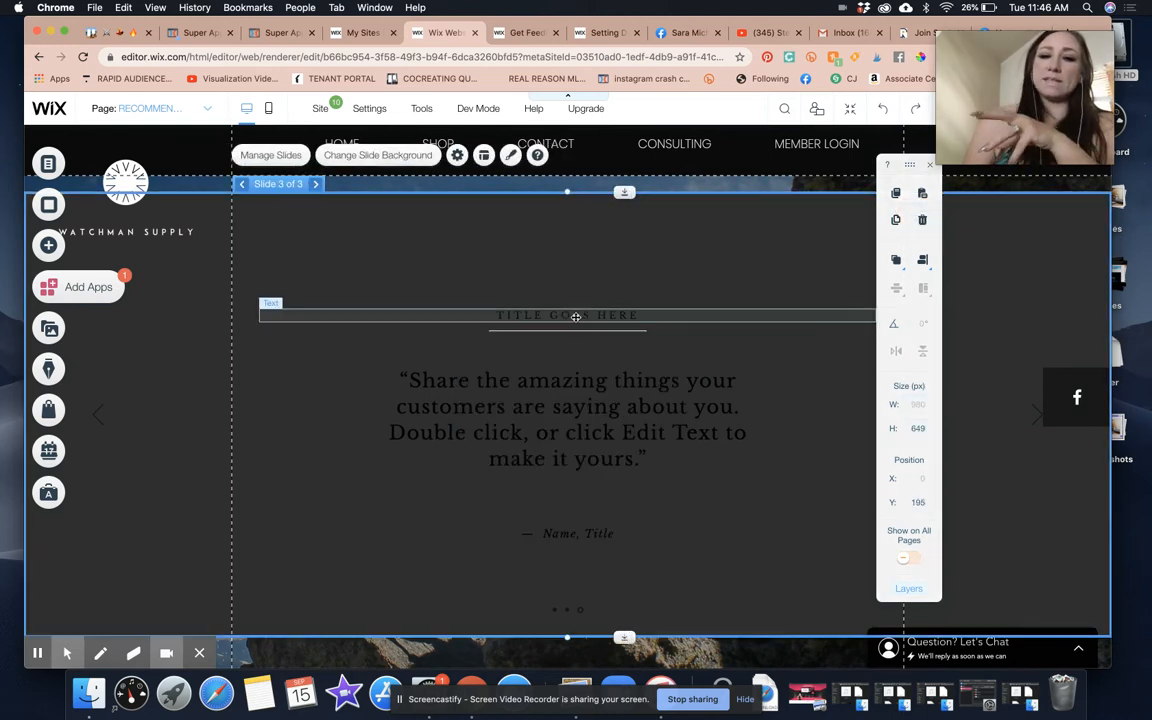
click(922, 219)
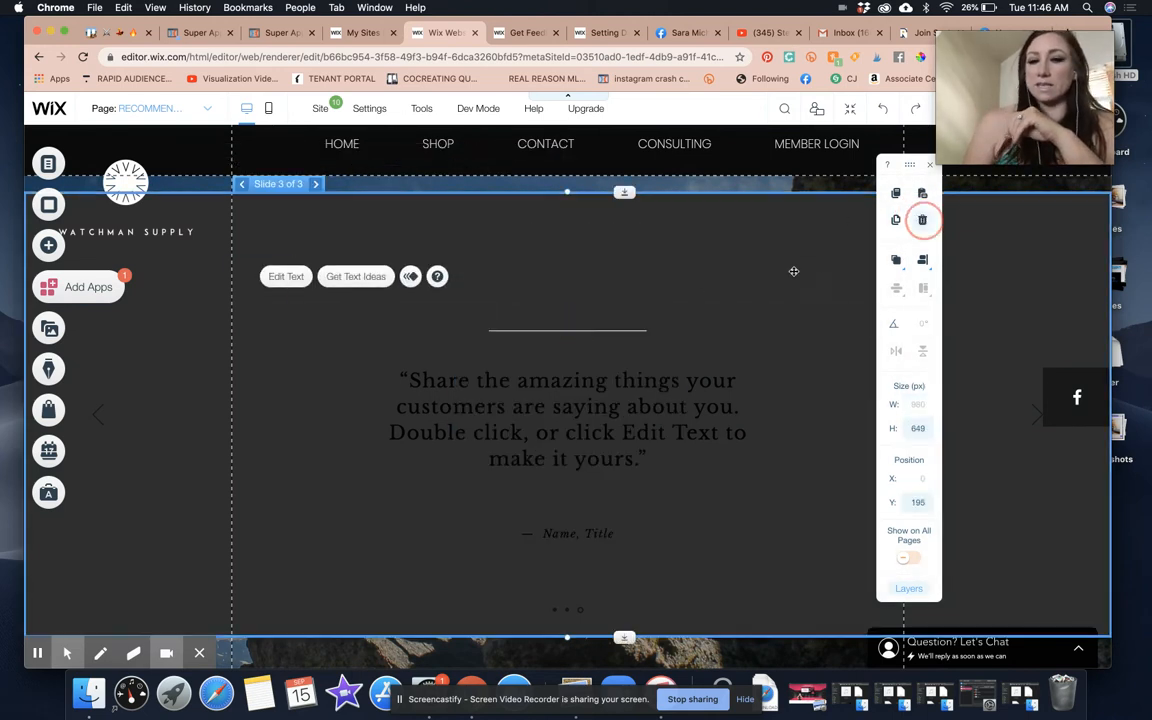
Delete the white line, the quote text and the name text from the third slide
click(576, 329)
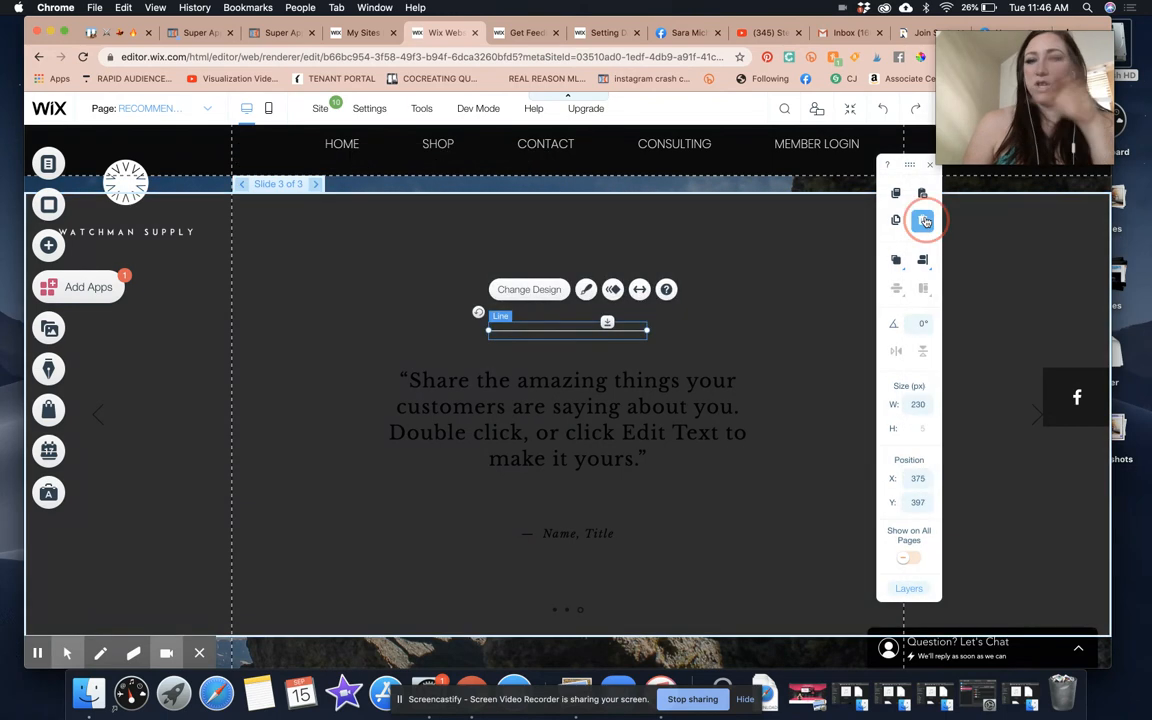
click(925, 221)
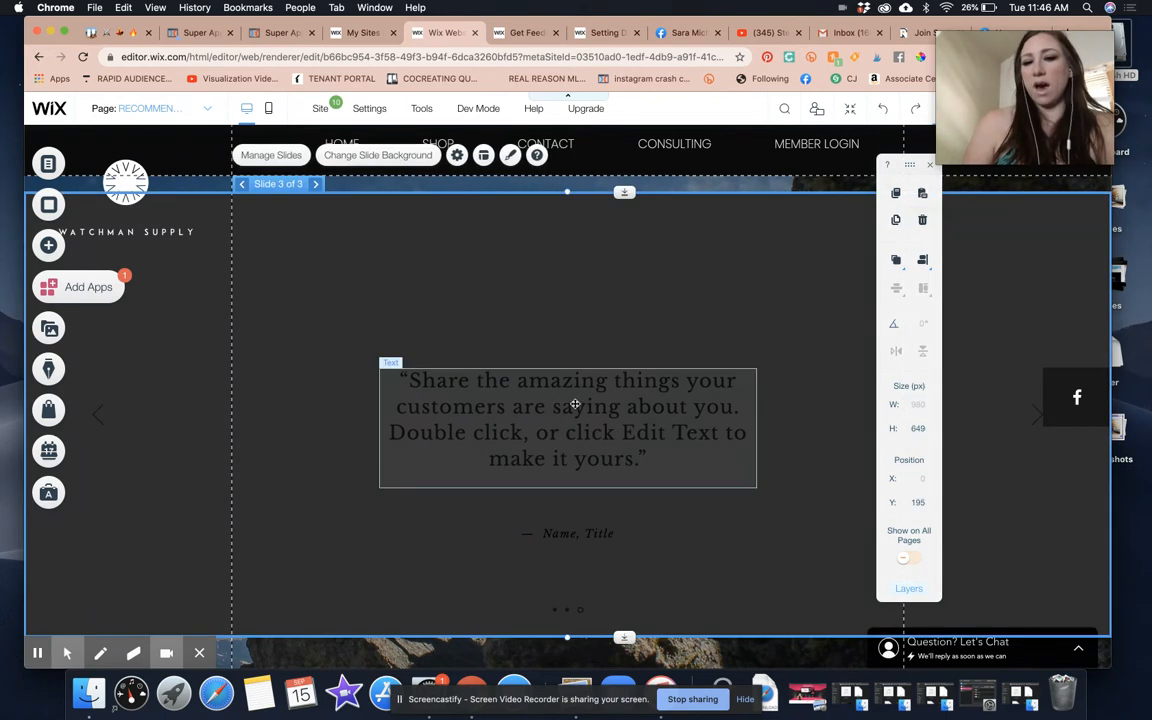
click(921, 225)
click(609, 532)
click(922, 220)
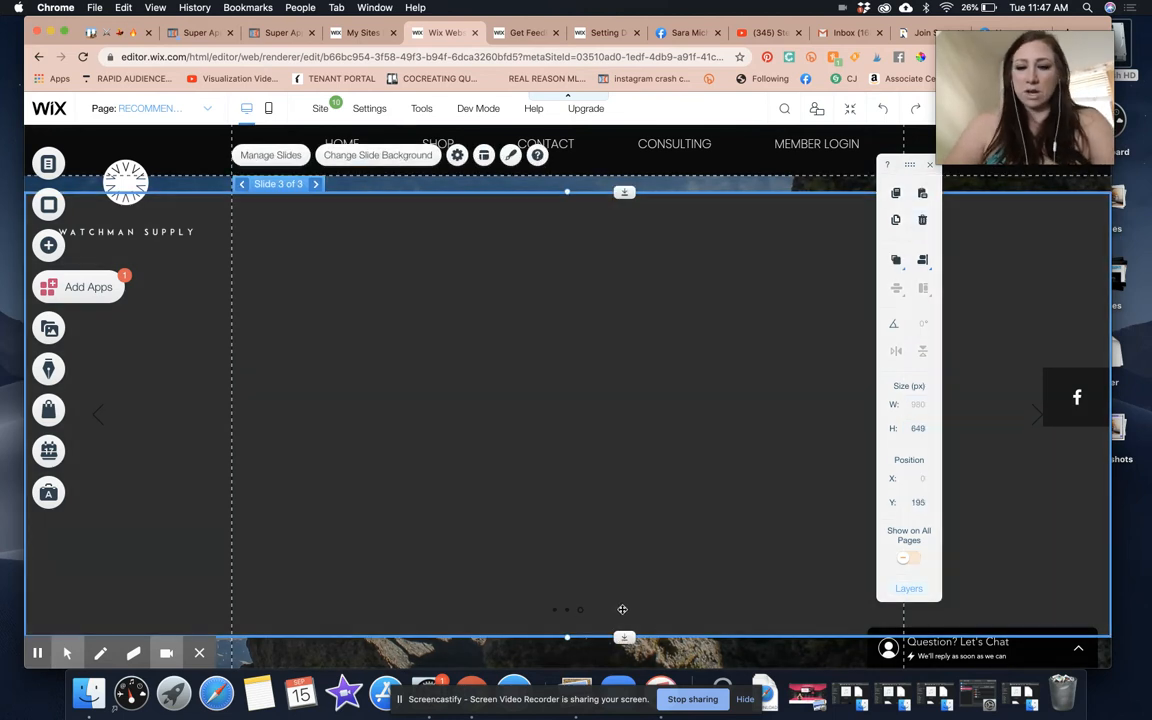
Shrink the slideshow to a height of about 108 px and review its autoplay, transition and frame settings
drag(624, 636, 625, 257)
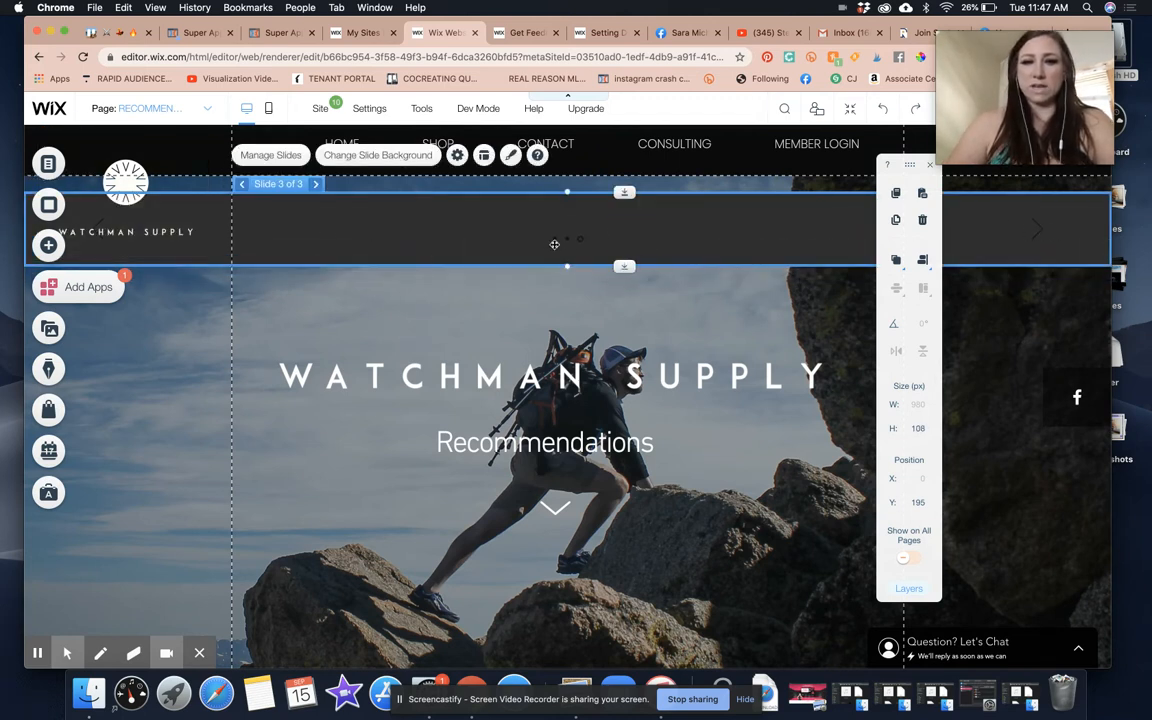
click(457, 156)
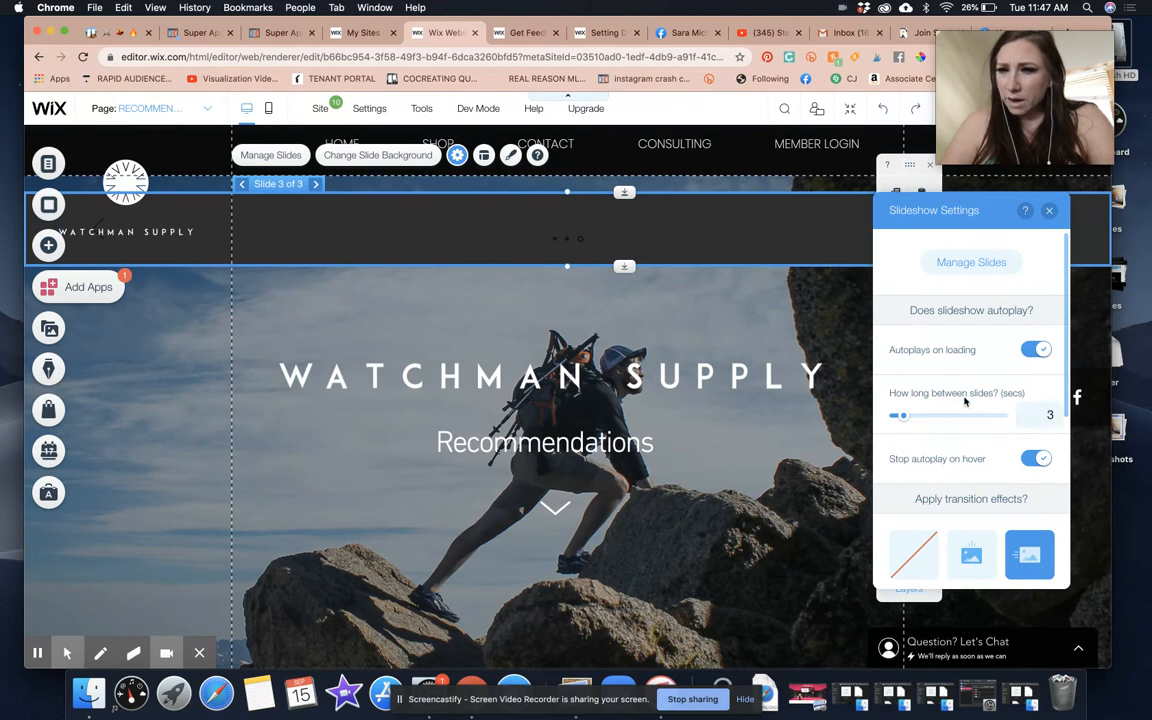
scroll(965, 400, down, 2)
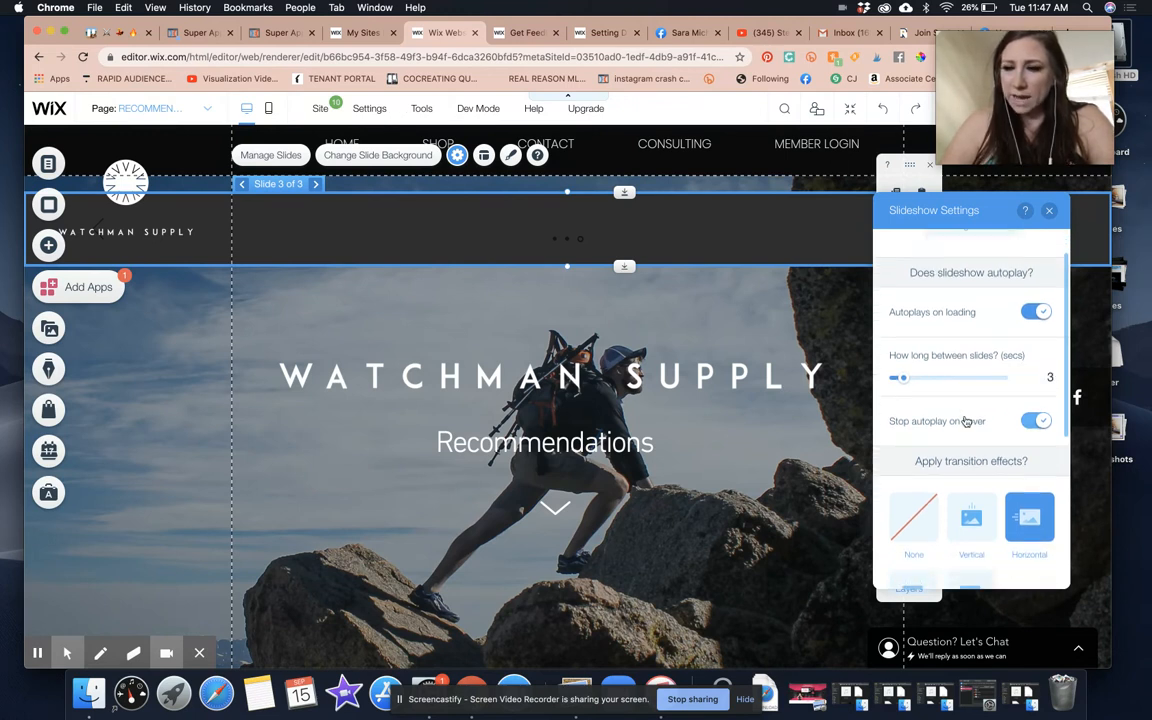
scroll(965, 420, down, 2)
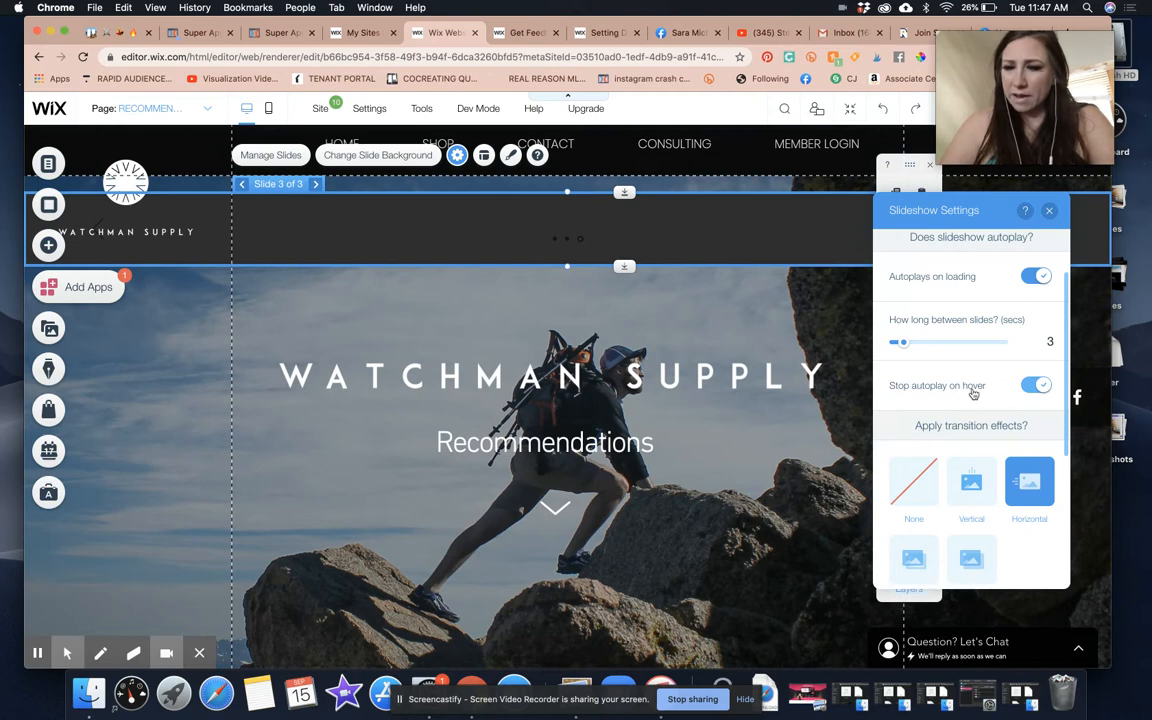
scroll(972, 393, down, 6)
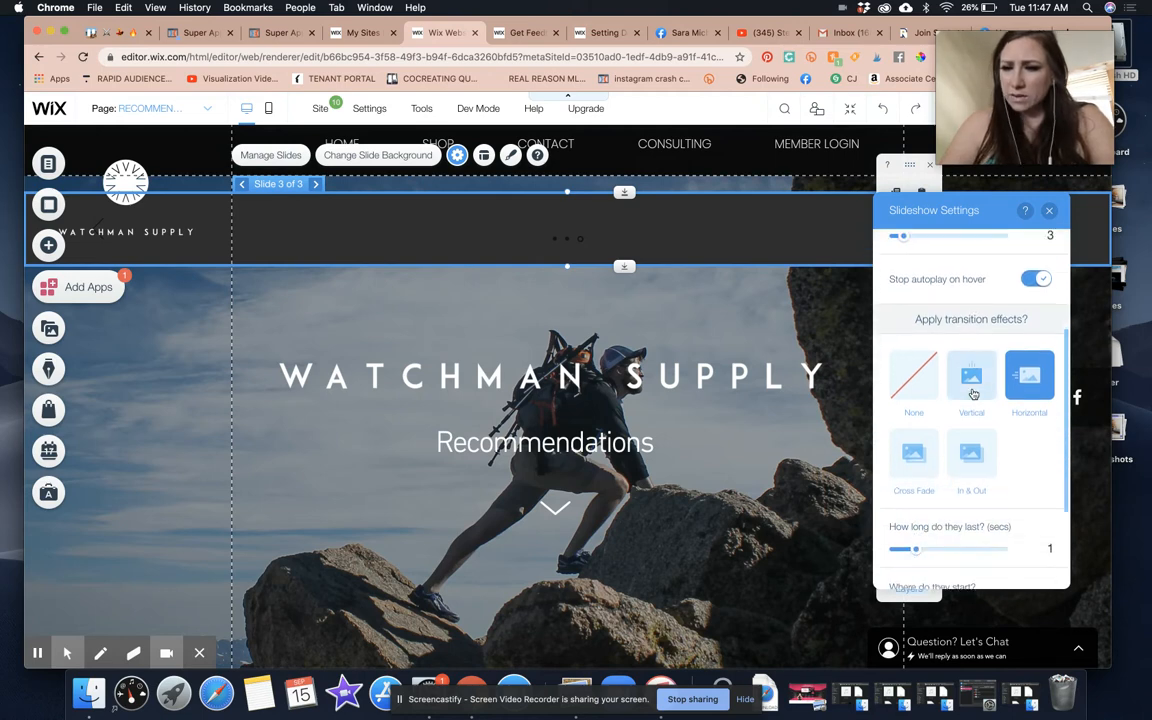
scroll(972, 393, down, 3)
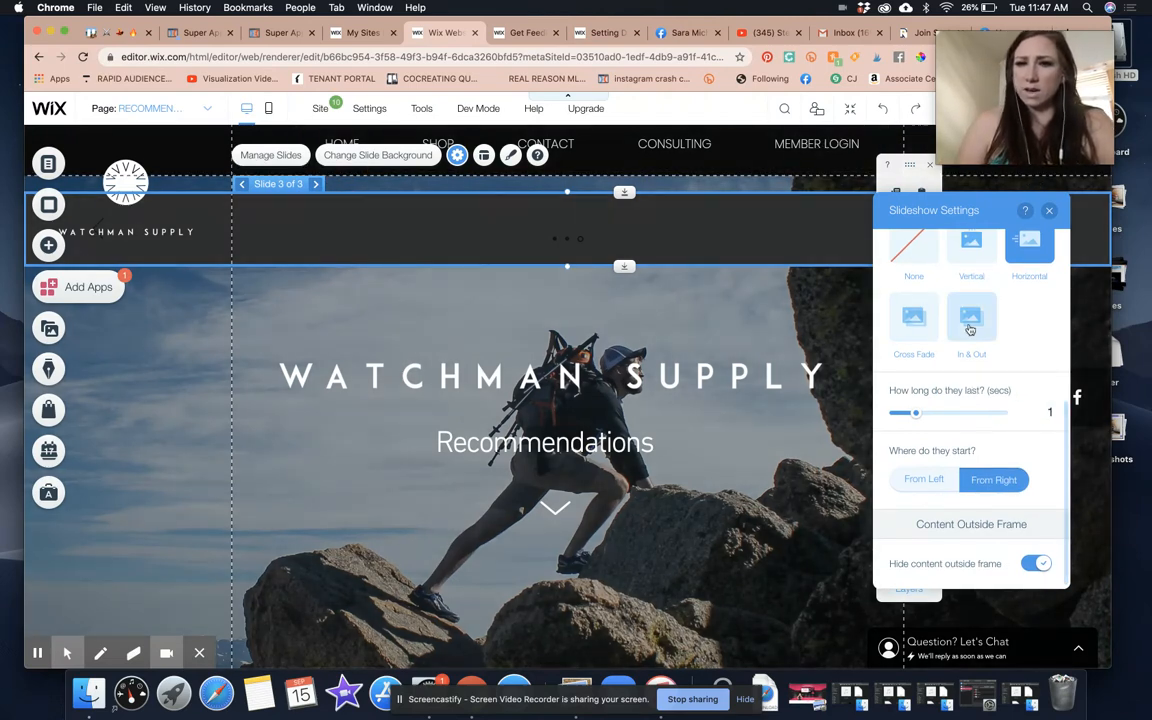
scroll(969, 328, up, 10)
click(1049, 211)
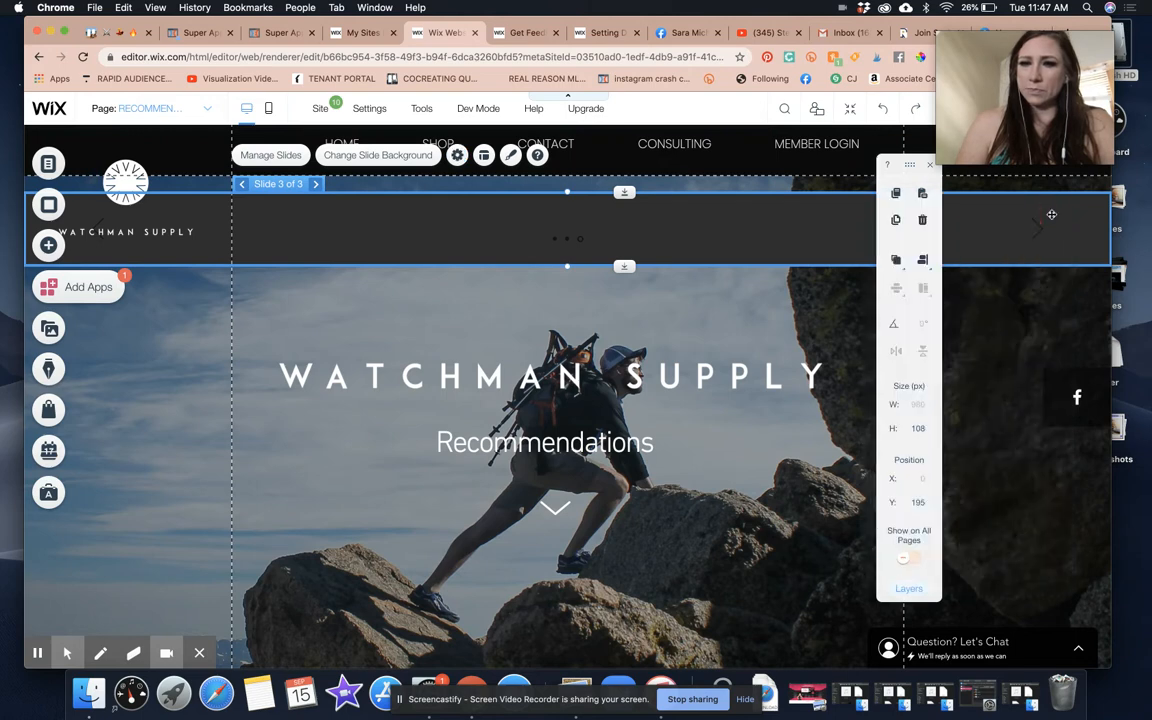
Set the opacity of the slideshow's slide buttons to 0% in the slideshow design
click(511, 157)
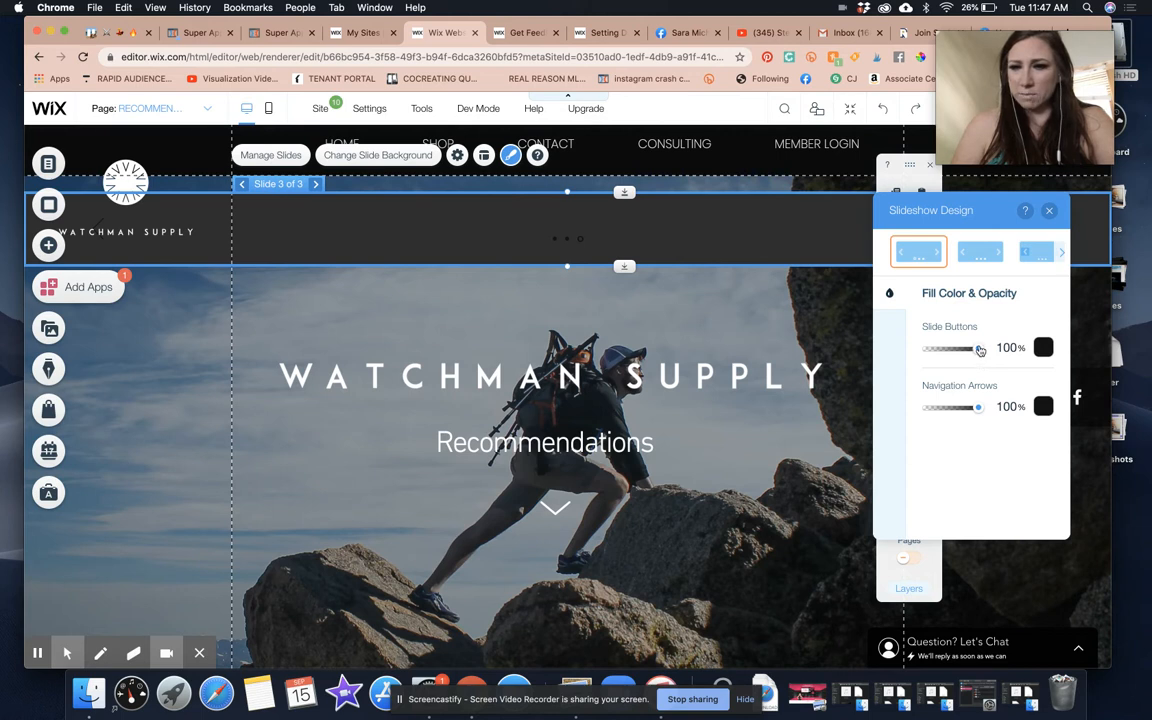
drag(978, 348, 811, 313)
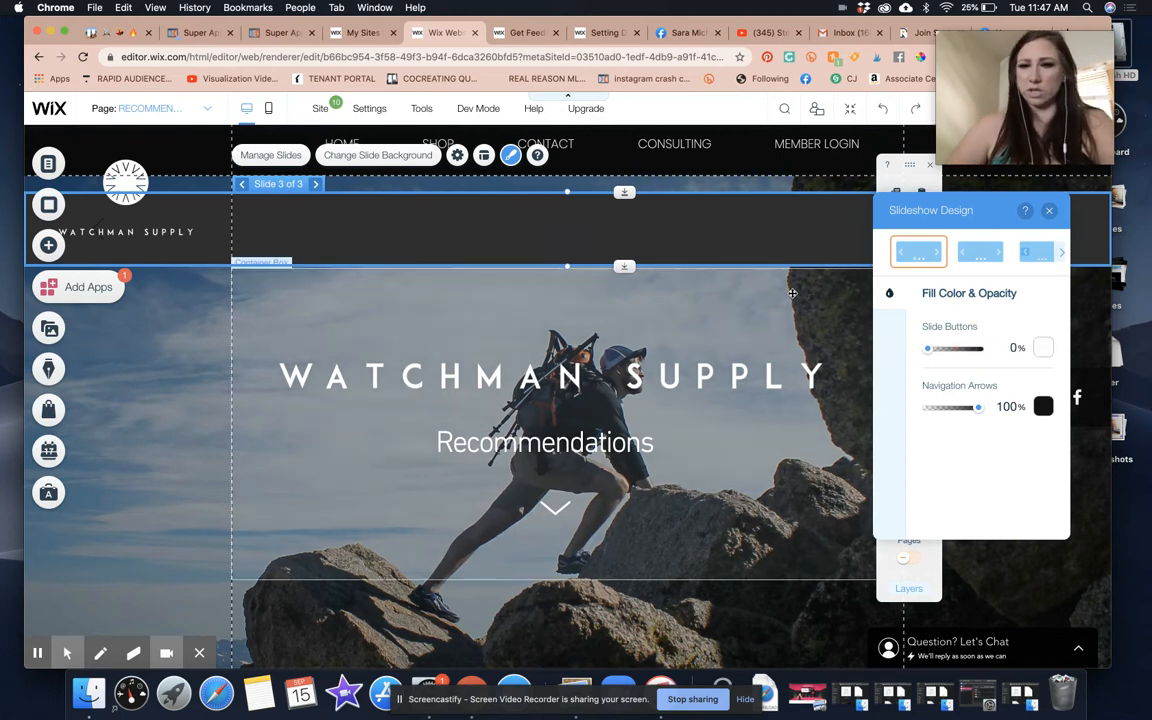
click(1060, 260)
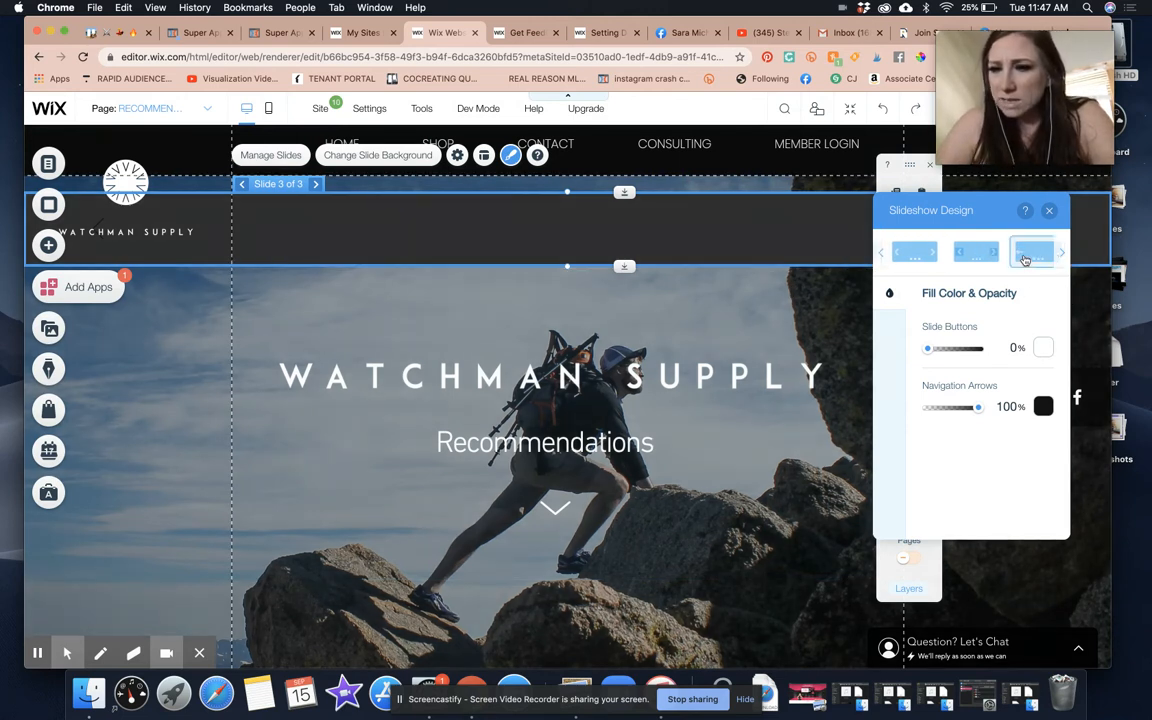
click(881, 252)
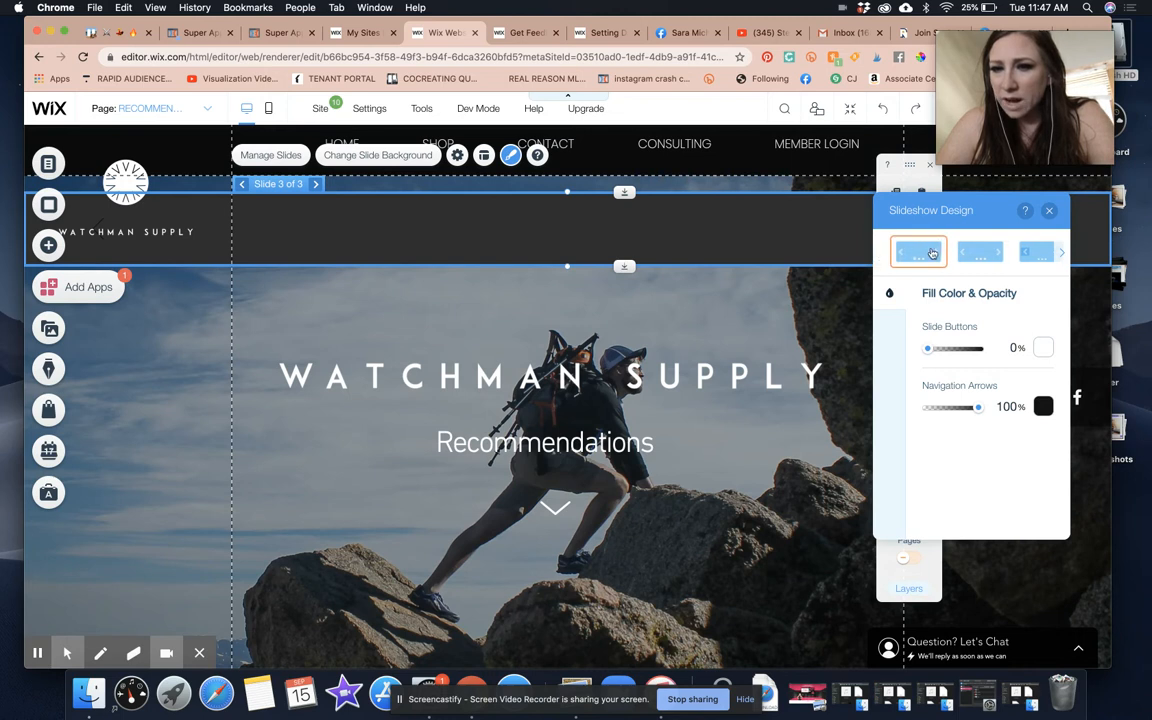
click(1063, 255)
click(883, 253)
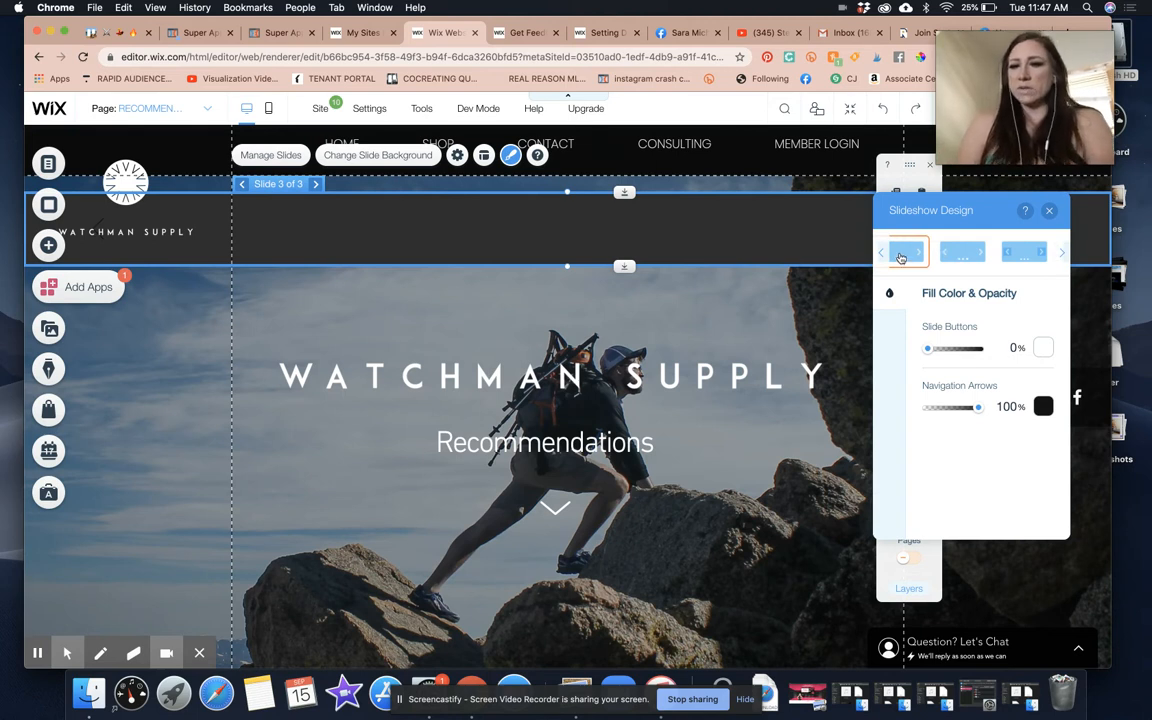
drag(930, 352, 985, 350)
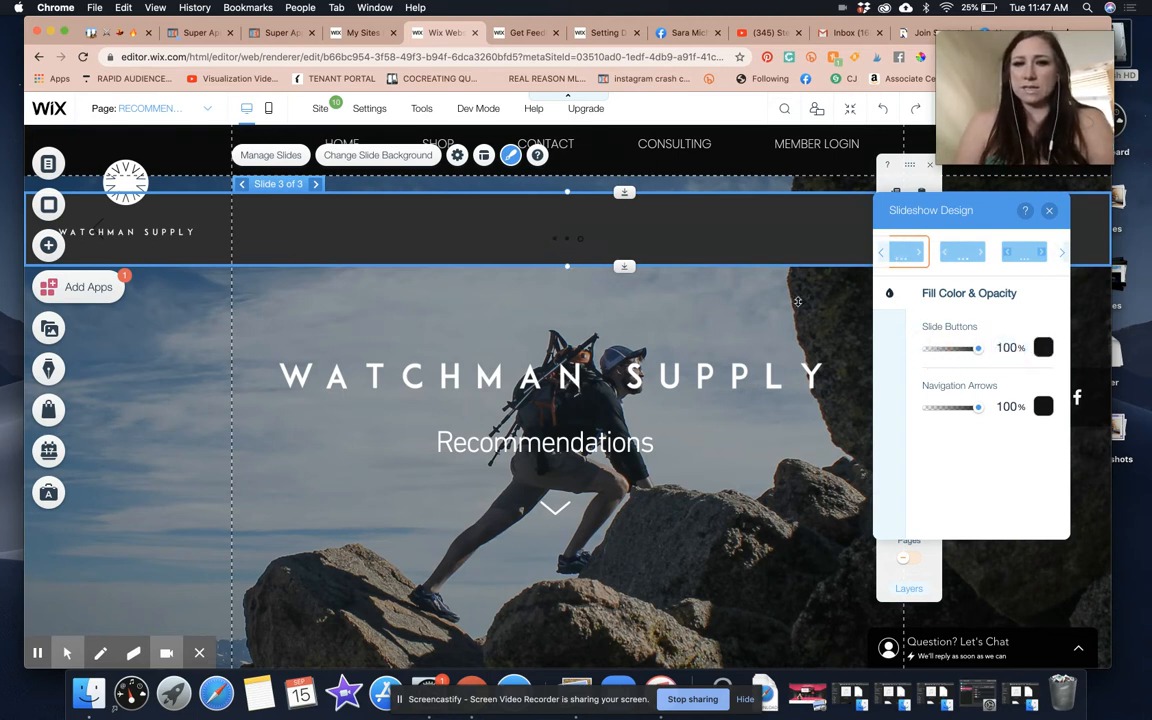
drag(978, 352, 871, 331)
click(831, 296)
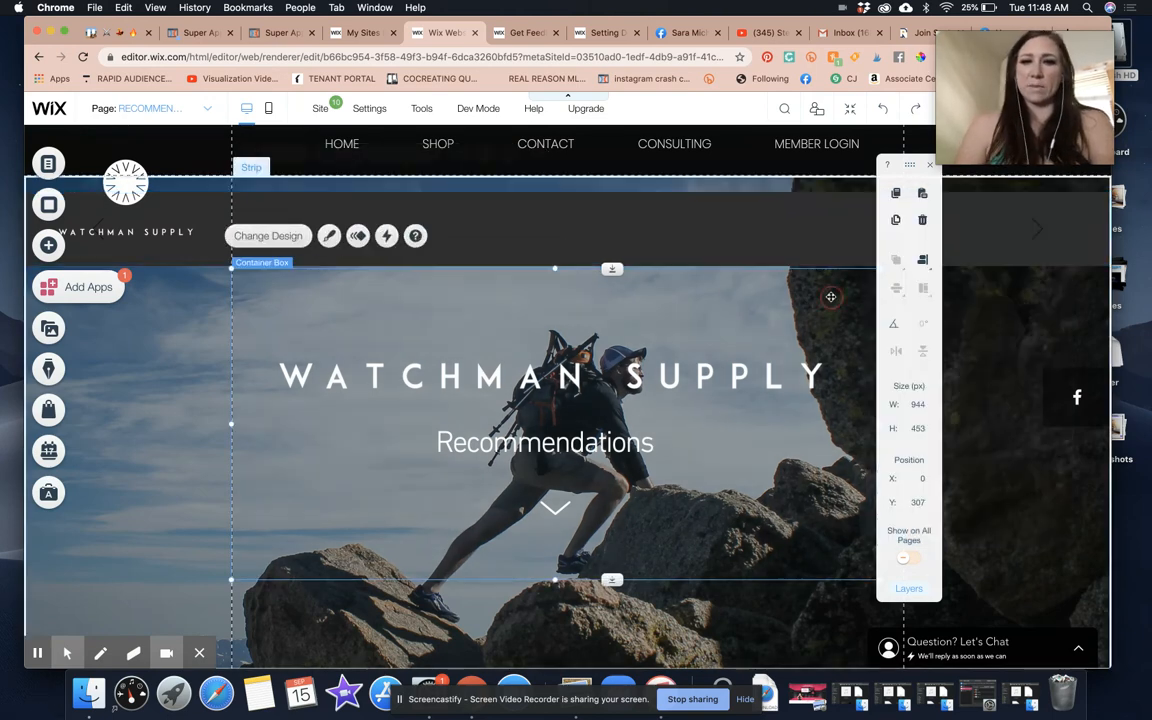
Move the header's member-only pricing text onto the third slide and reduce the slideshow's height to about 67 px
scroll(743, 243, up, 1)
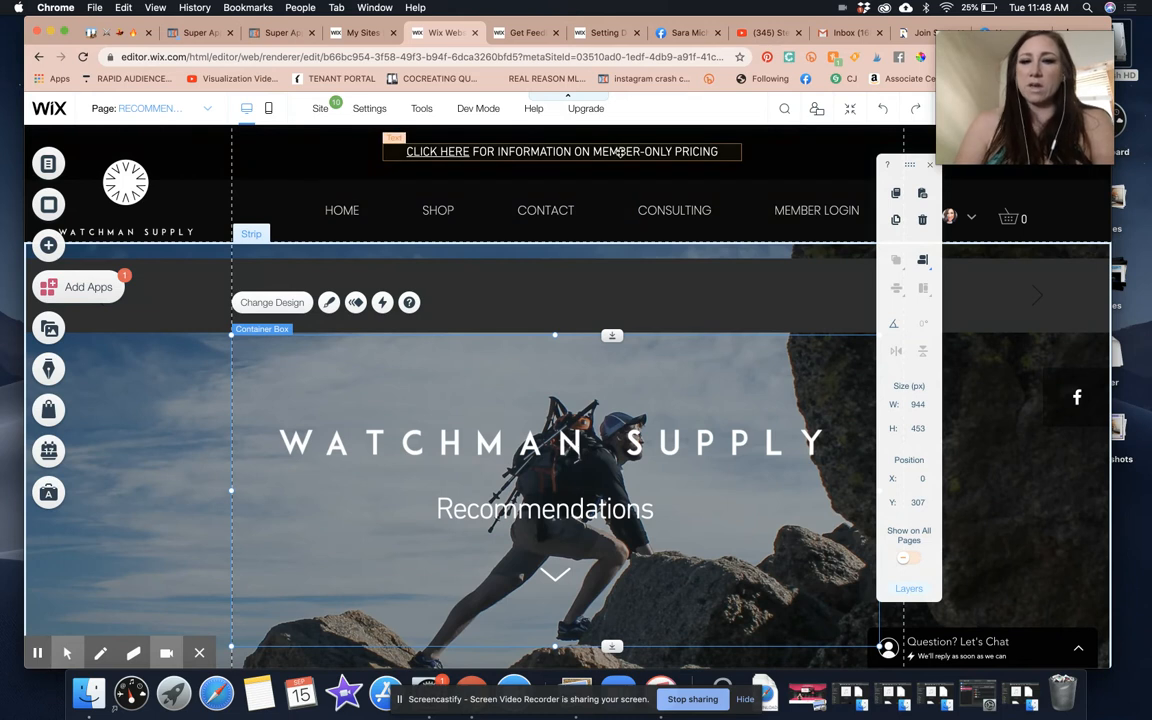
click(620, 151)
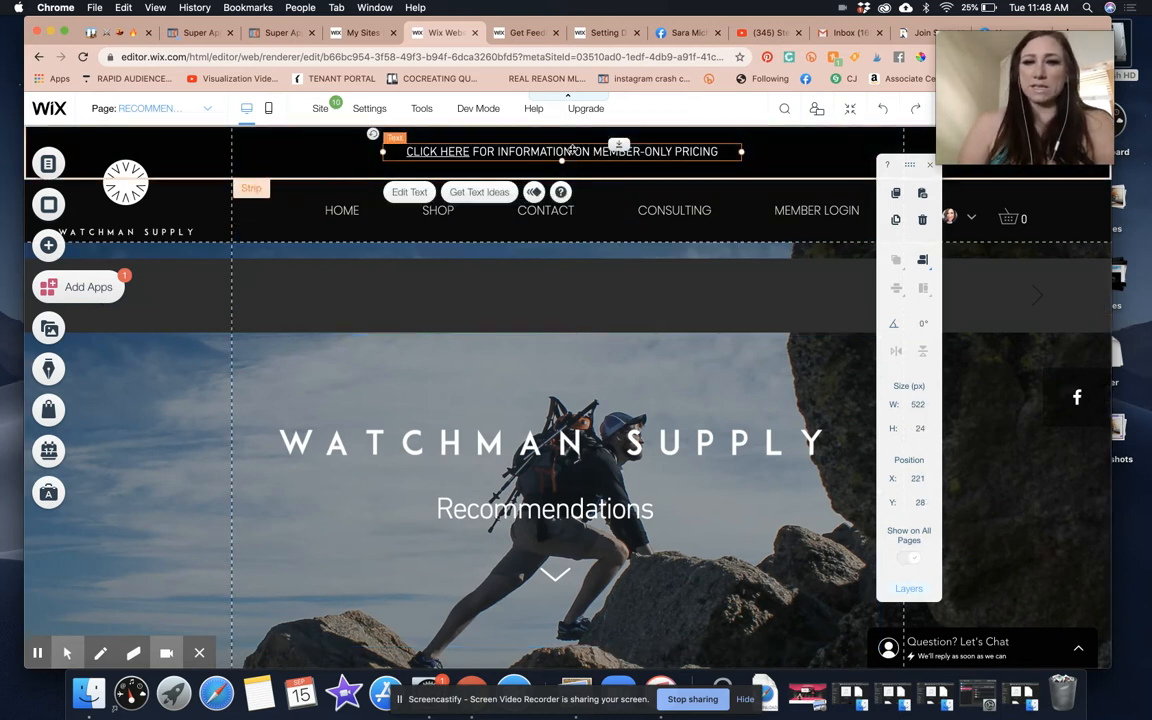
drag(572, 148, 584, 283)
drag(627, 333, 627, 304)
Copy and paste the member-only pricing text, and nudge the original to Y 216 on the third slide
click(722, 280)
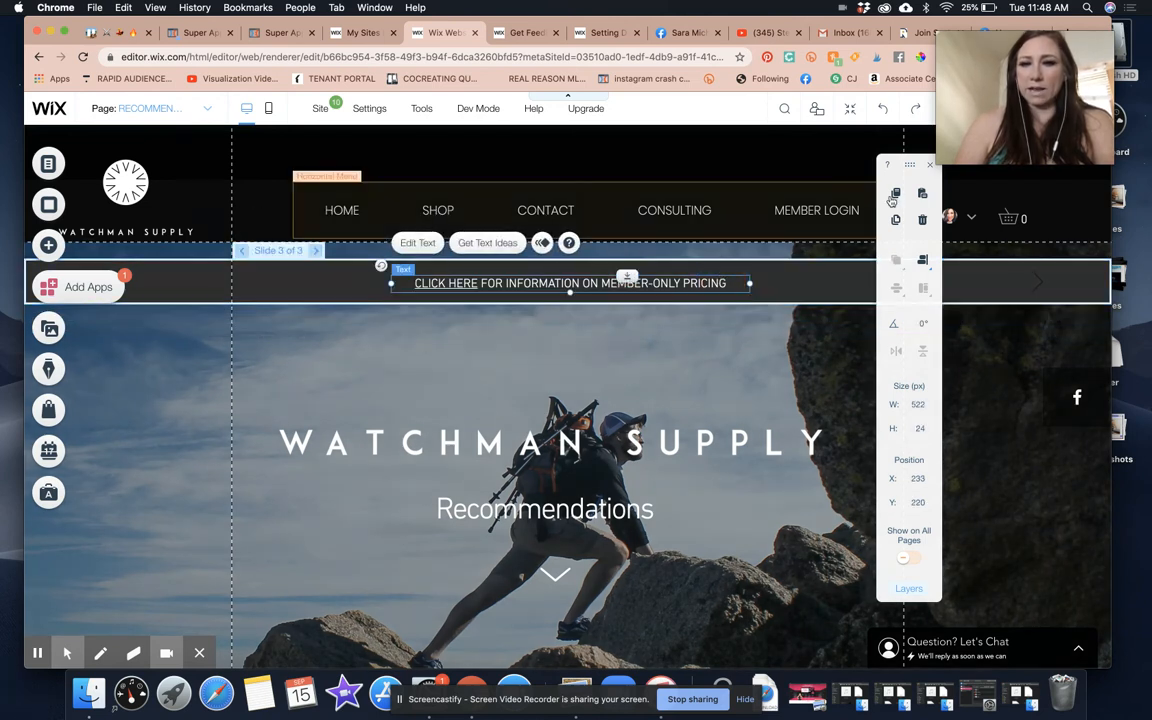
click(923, 197)
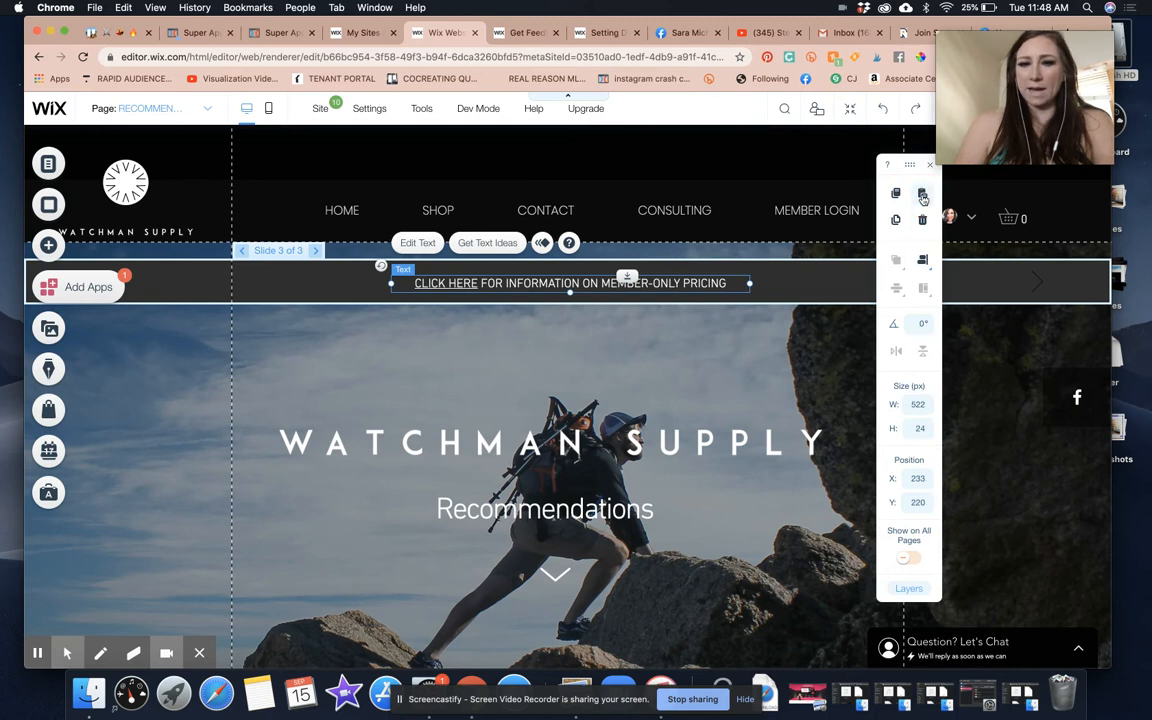
mouse_move(597, 283)
mouse_down()
mouse_move(597, 210)
mouse_move(591, 296)
mouse_move(597, 281)
mouse_up()
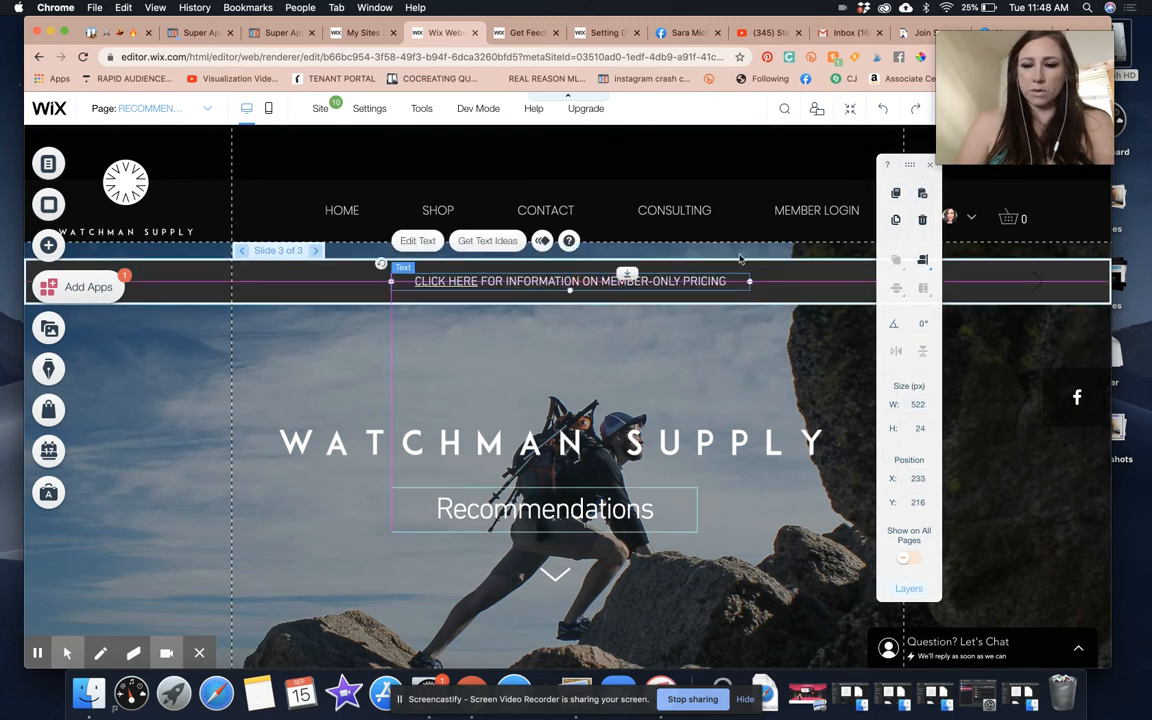
click(791, 318)
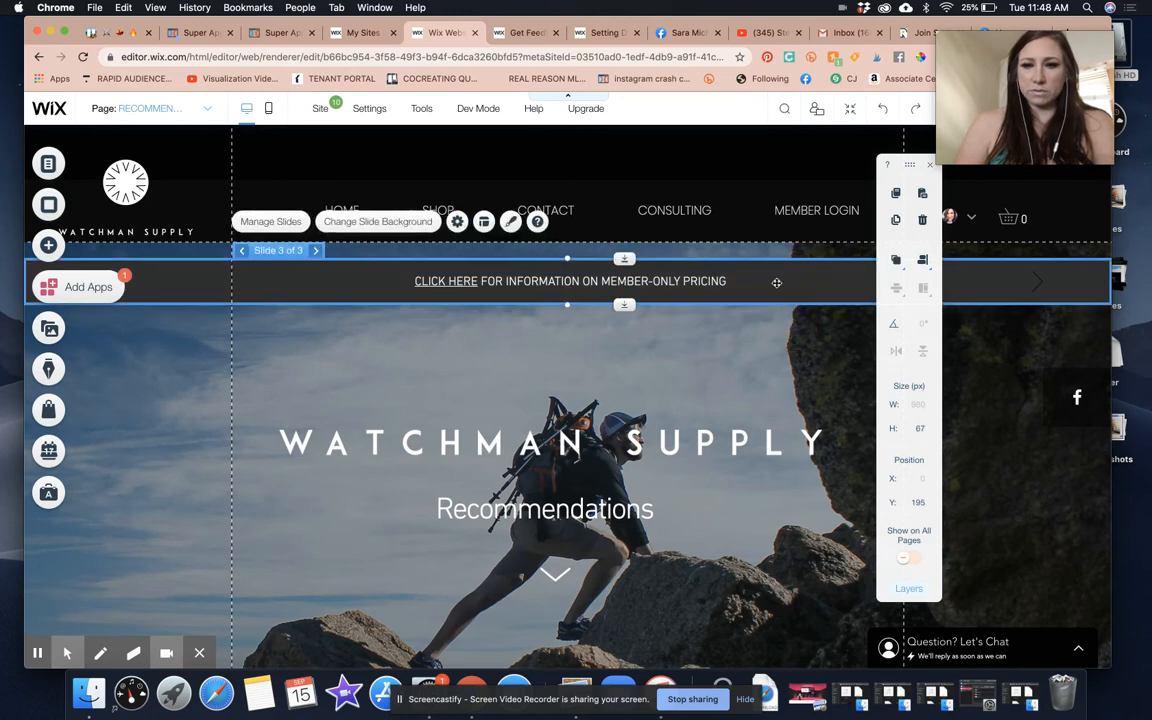
Move the slideshow down to Y 307 and place the copied pricing text on its second slide at about X 250, Y 328
drag(700, 255, 775, 360)
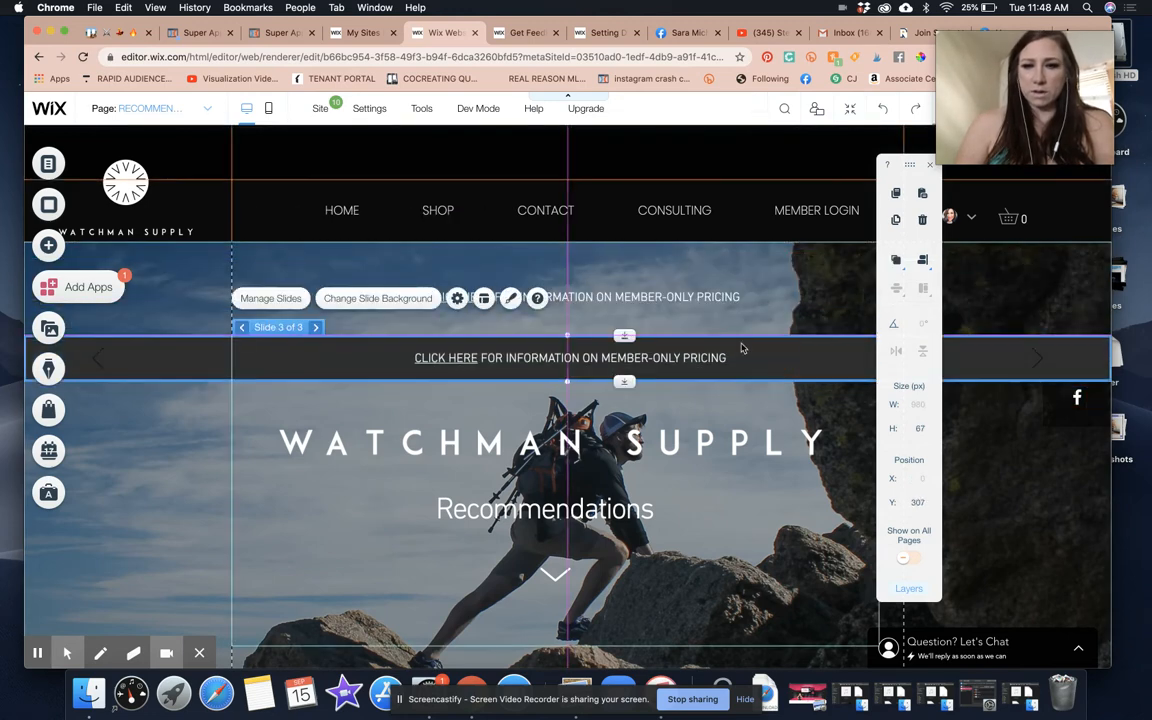
click(242, 327)
drag(642, 299, 637, 357)
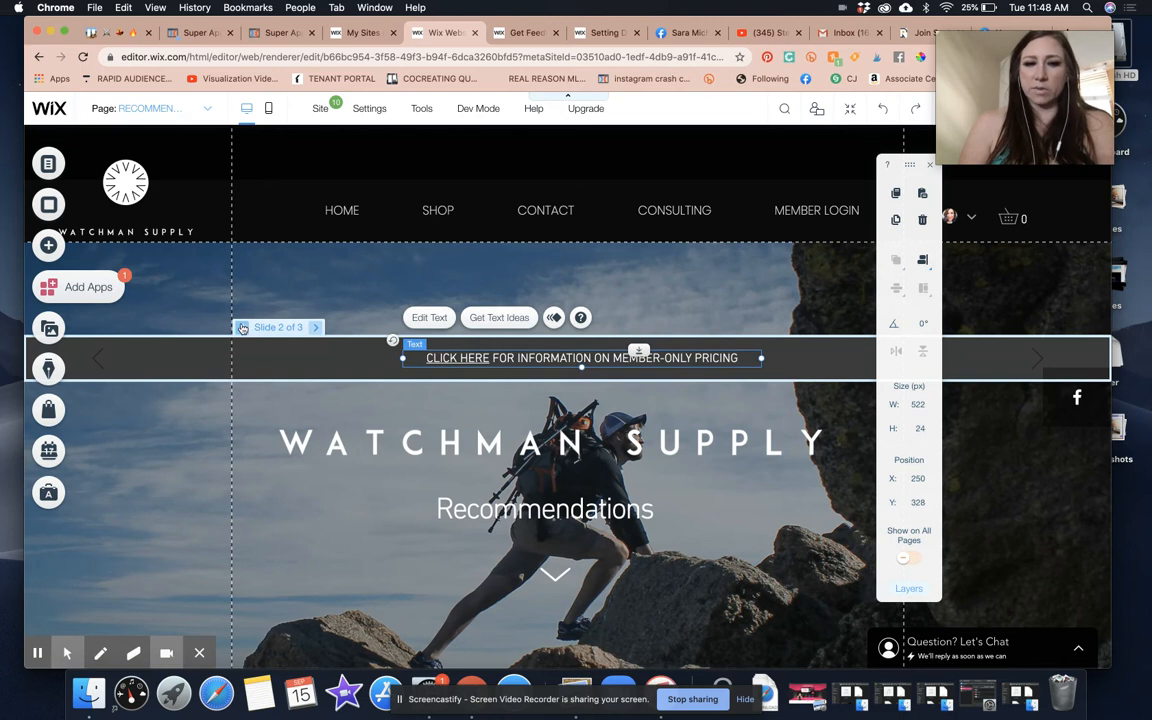
Delete the empty first slide from the slideshow
click(243, 327)
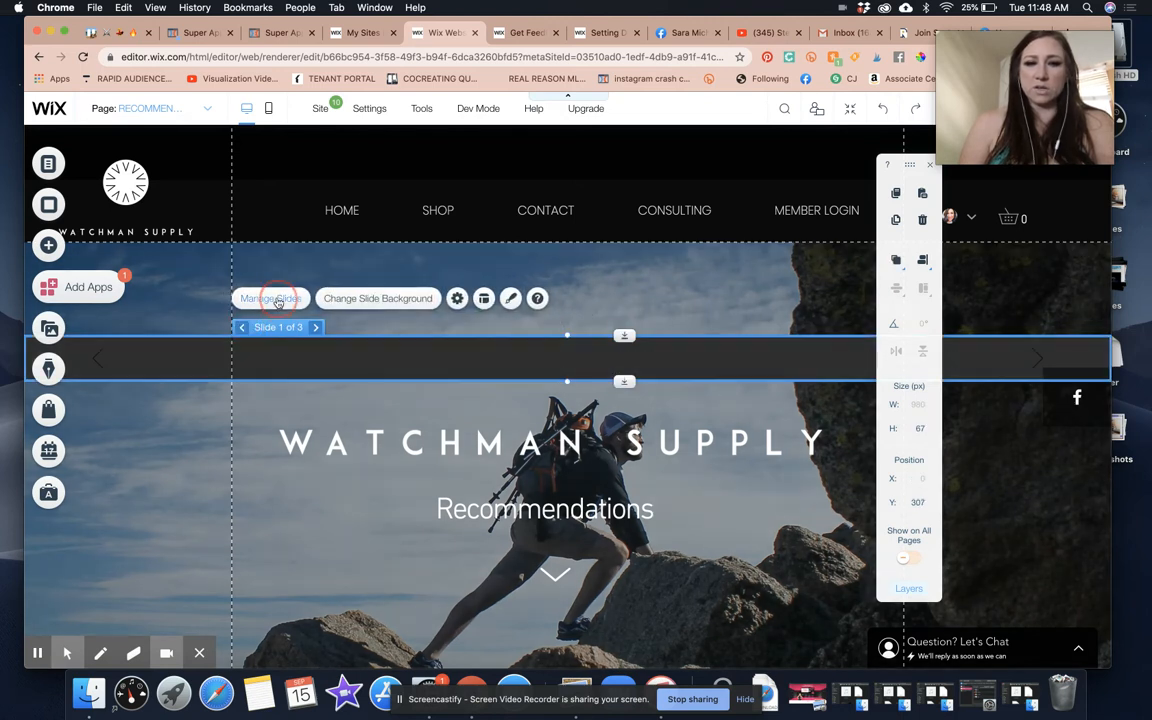
click(271, 298)
click(1046, 236)
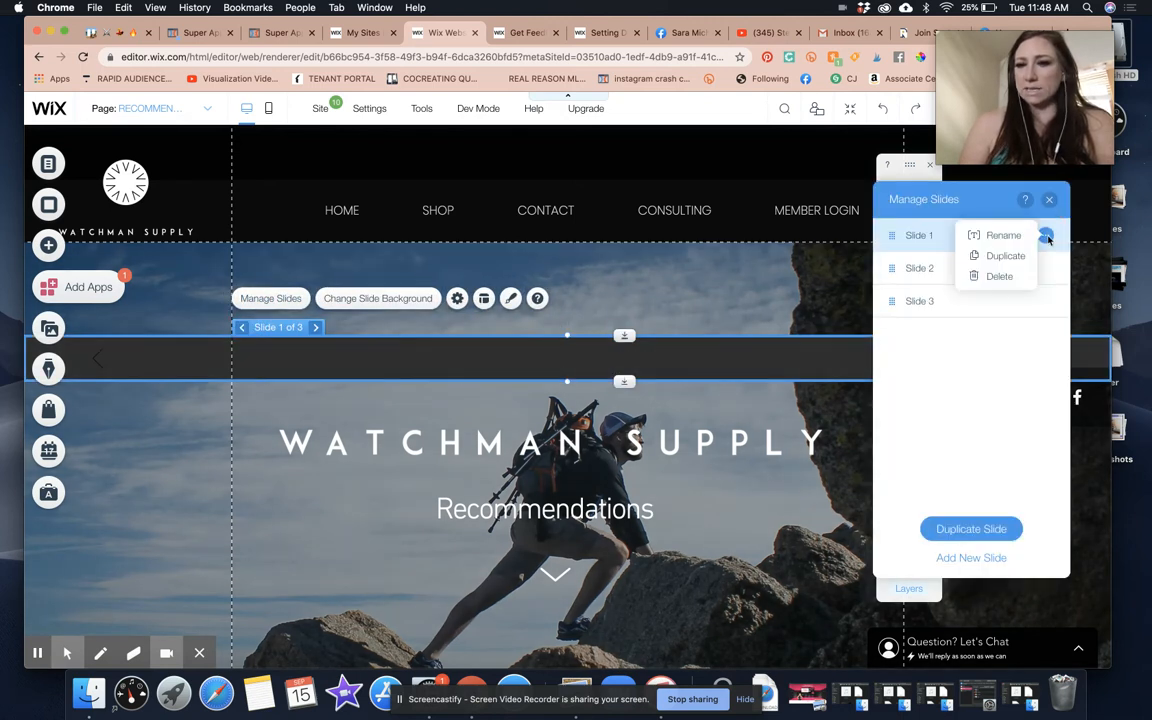
click(1005, 209)
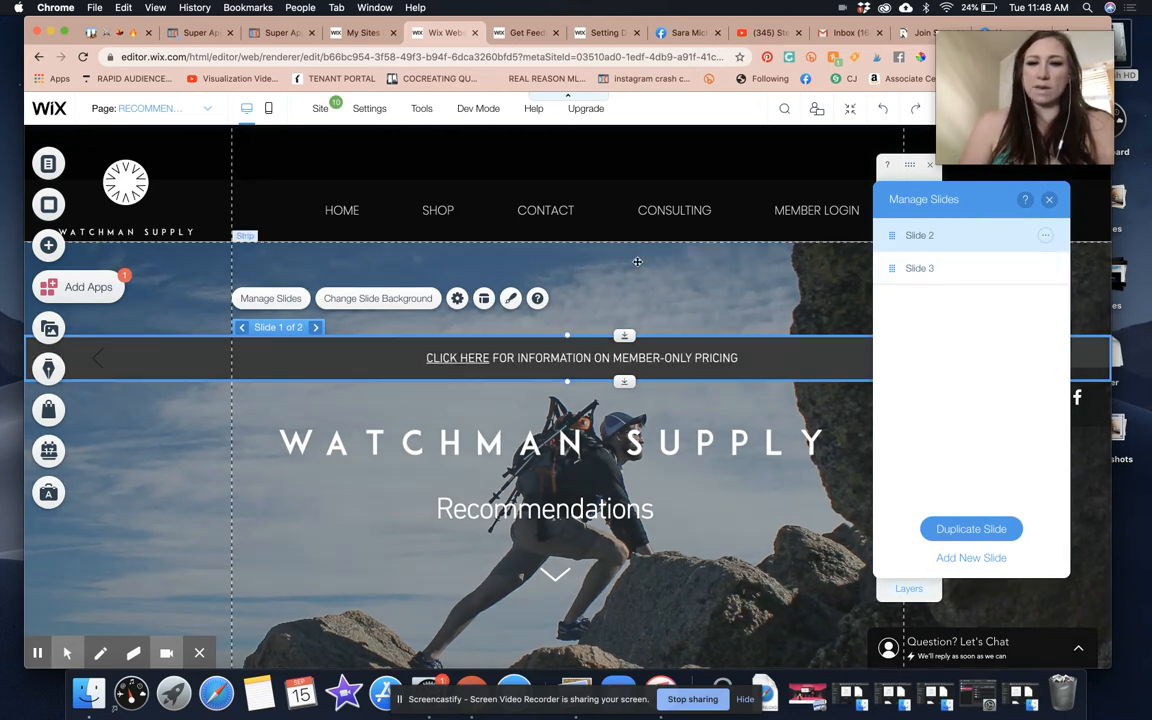
click(638, 264)
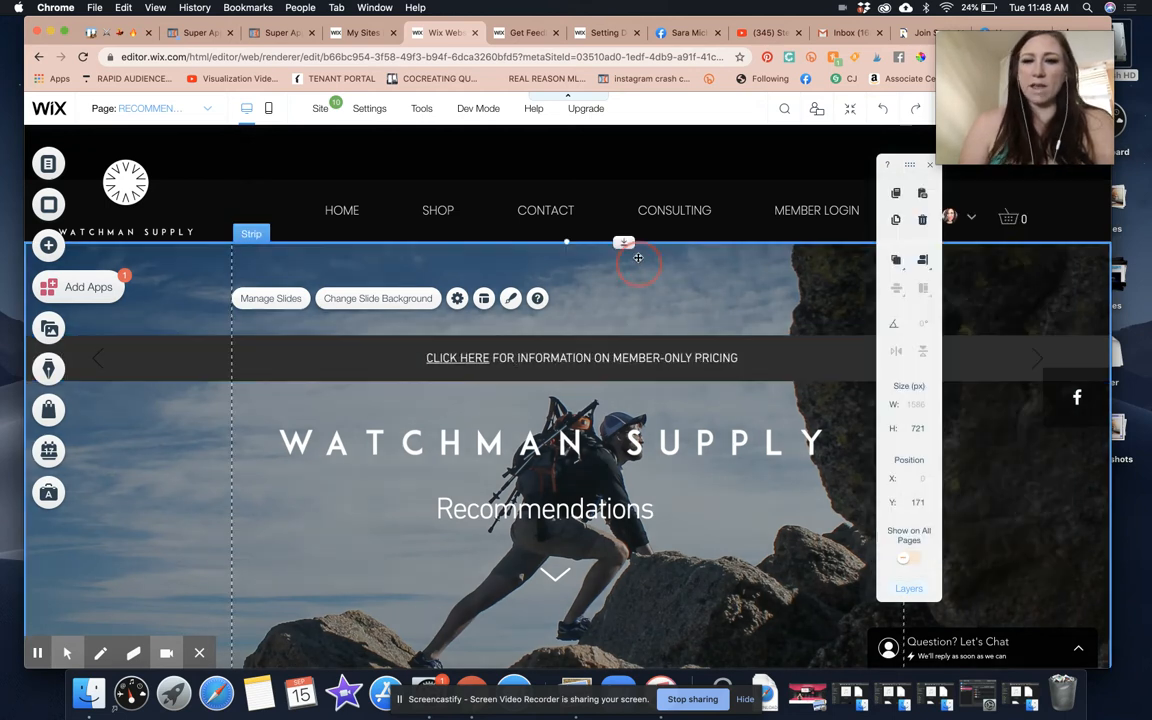
Check the remaining slides and move the slideshow to the very top of the site header, at Y 0
click(803, 358)
click(795, 357)
drag(795, 357, 794, 285)
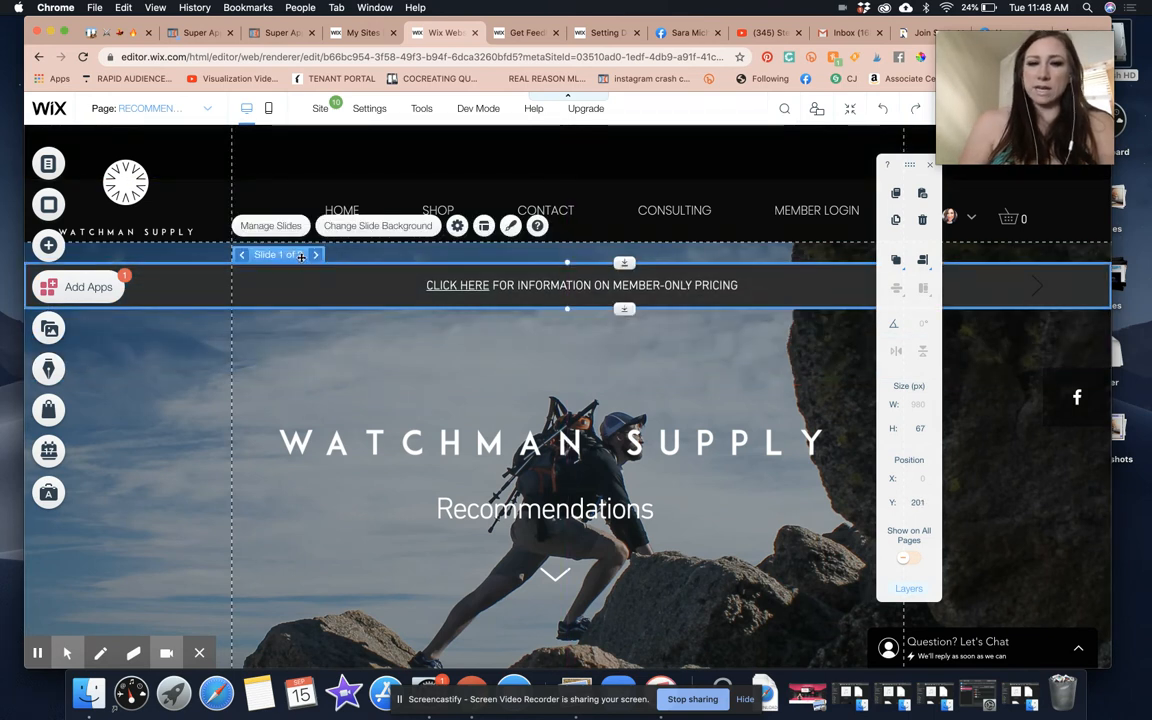
click(315, 256)
click(315, 256)
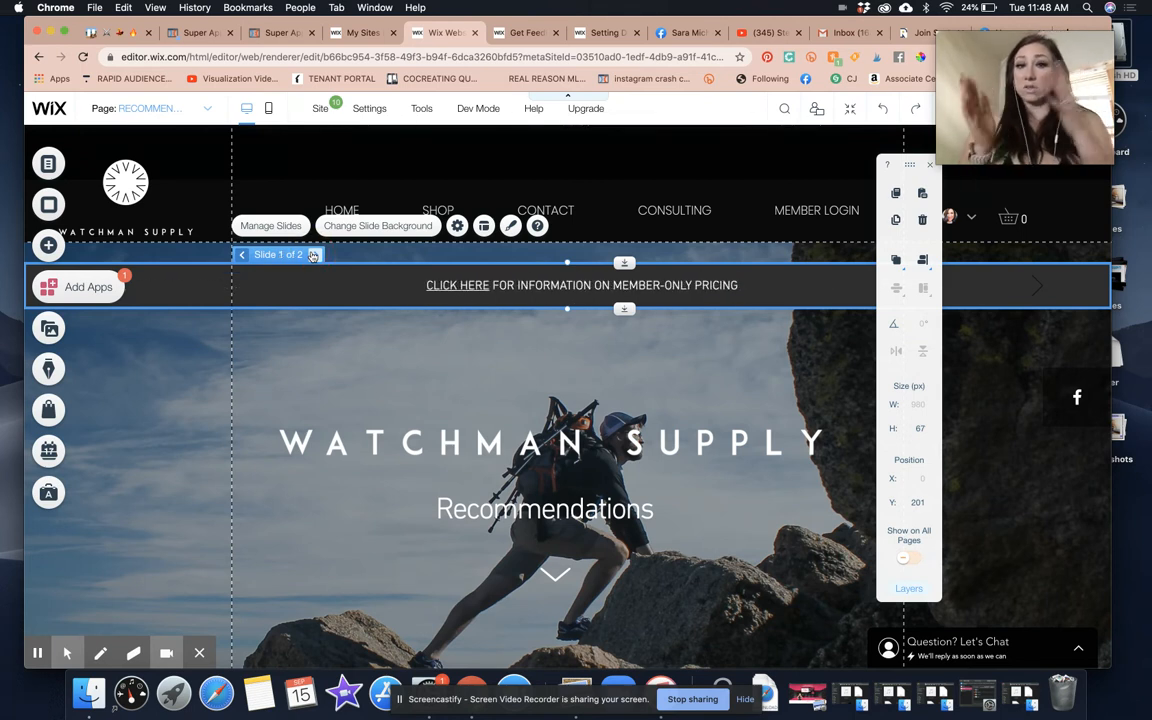
click(437, 359)
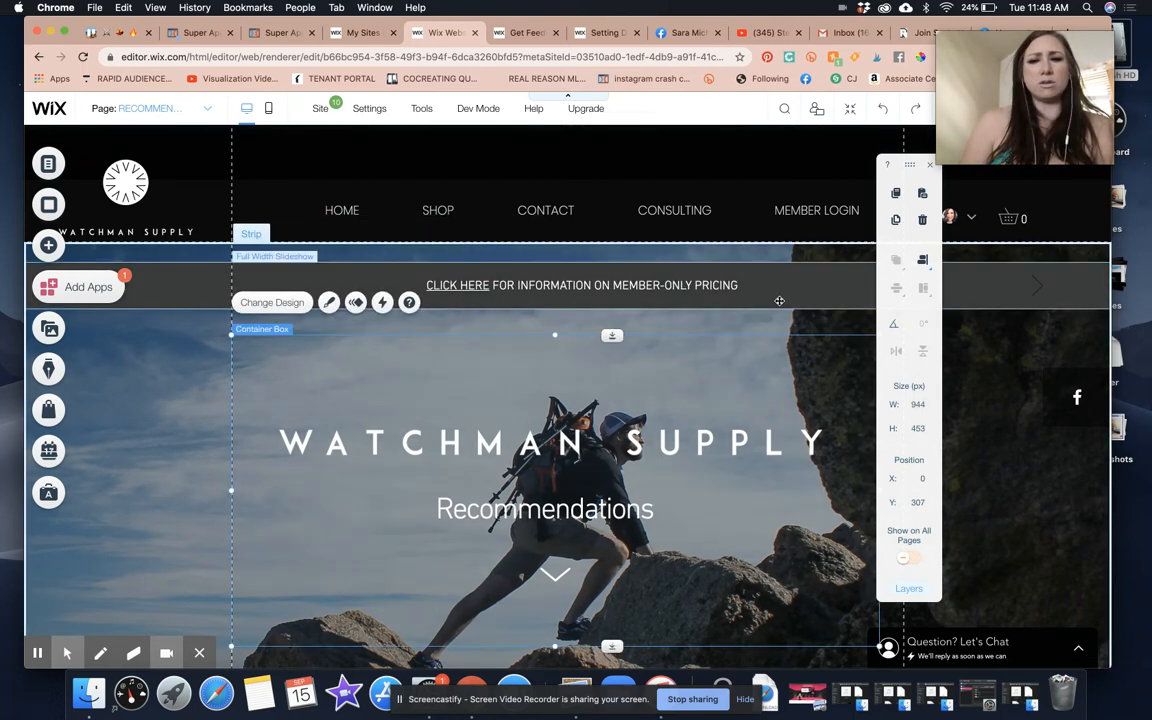
click(780, 294)
drag(784, 292, 777, 157)
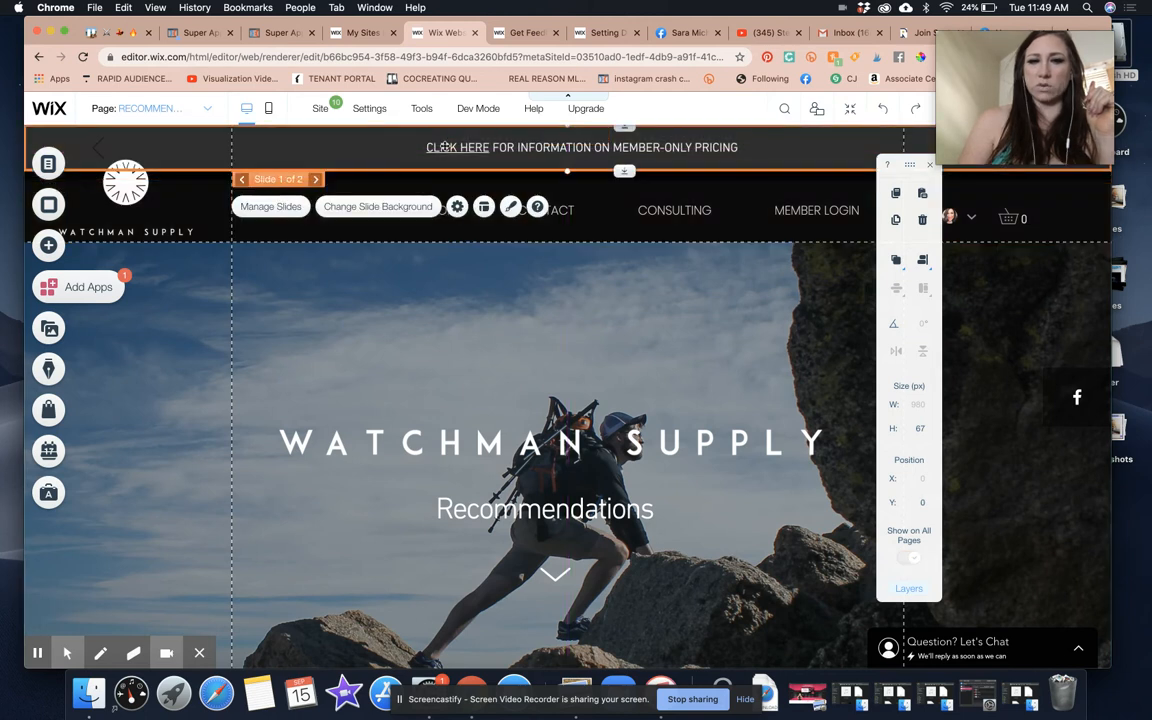
Move the horizontal menu up to about Y 71 and reduce the header's height to about 152 px
click(690, 185)
click(686, 178)
drag(626, 180, 599, 204)
click(609, 200)
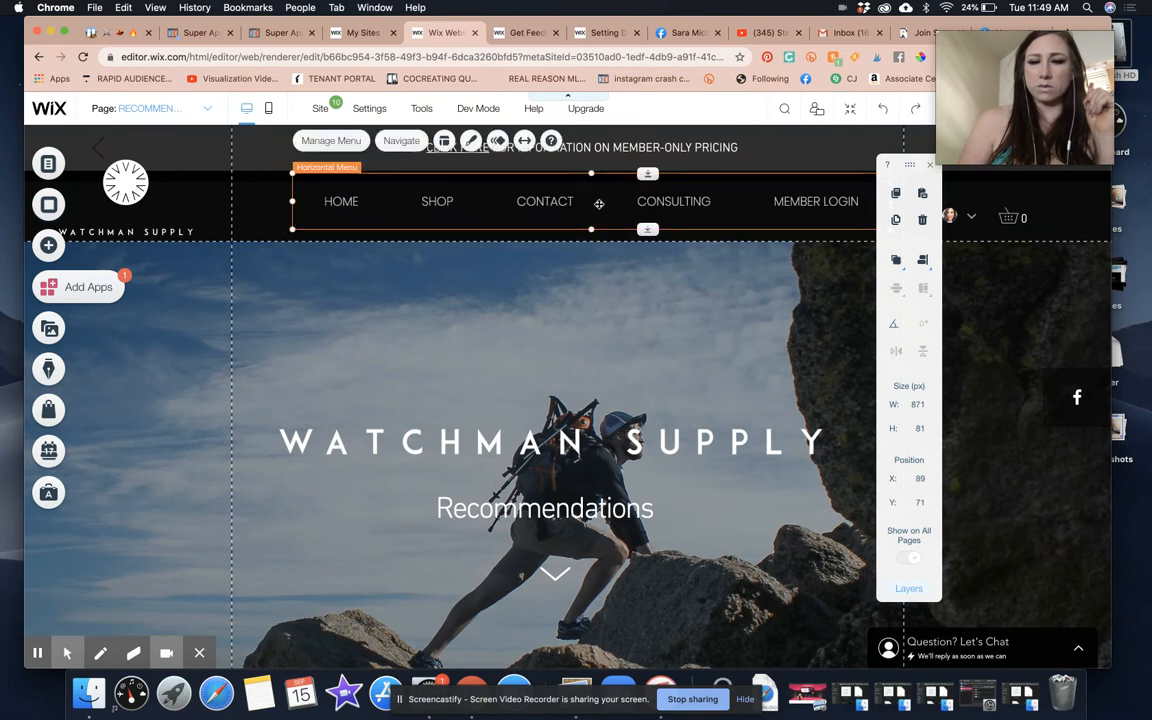
click(624, 238)
drag(630, 243, 624, 229)
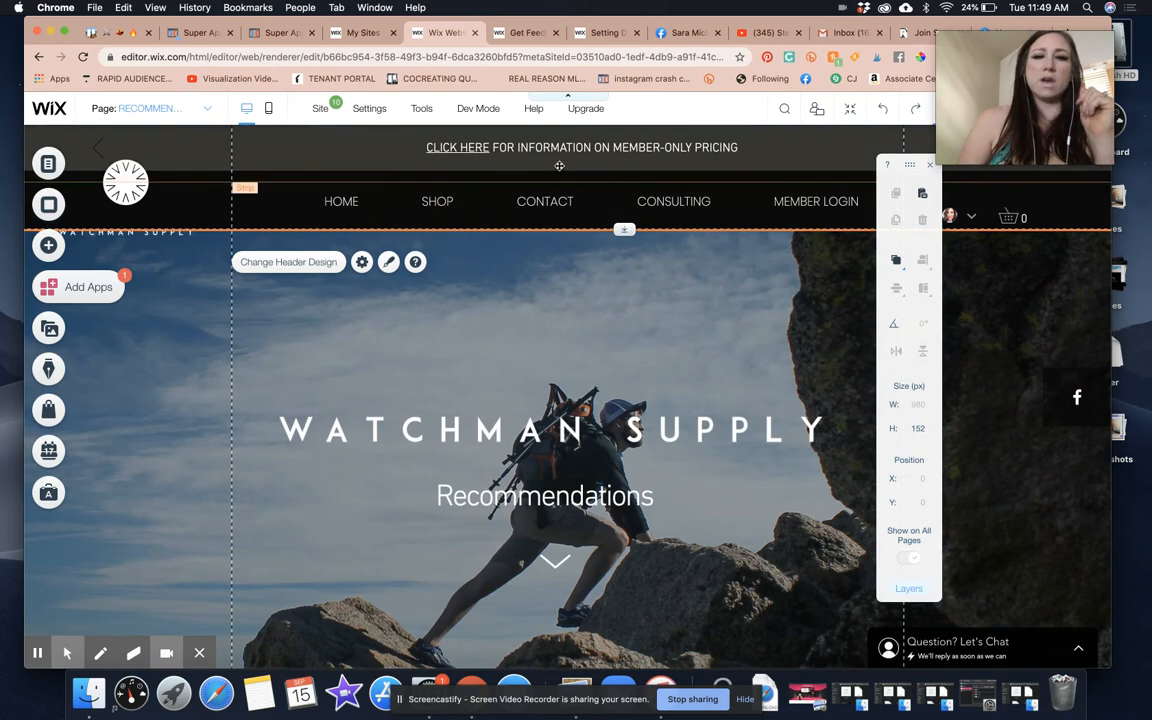
Look through the themed and text-and-icon buttons that can be added to the site
click(43, 239)
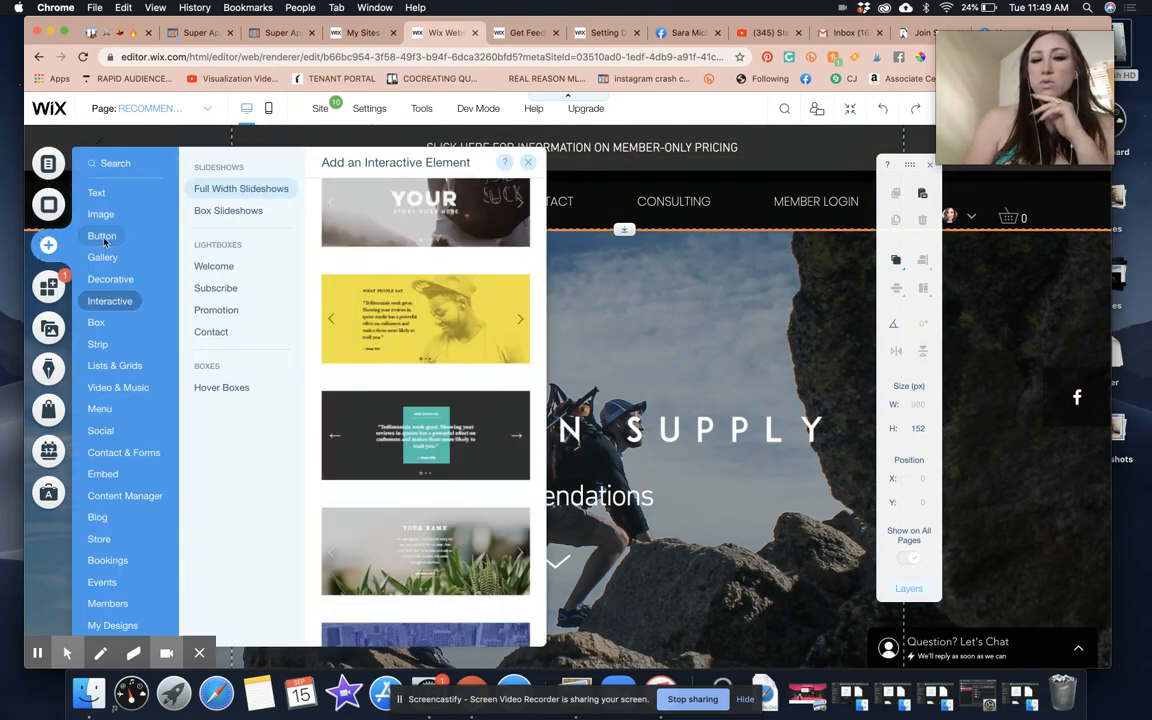
click(102, 237)
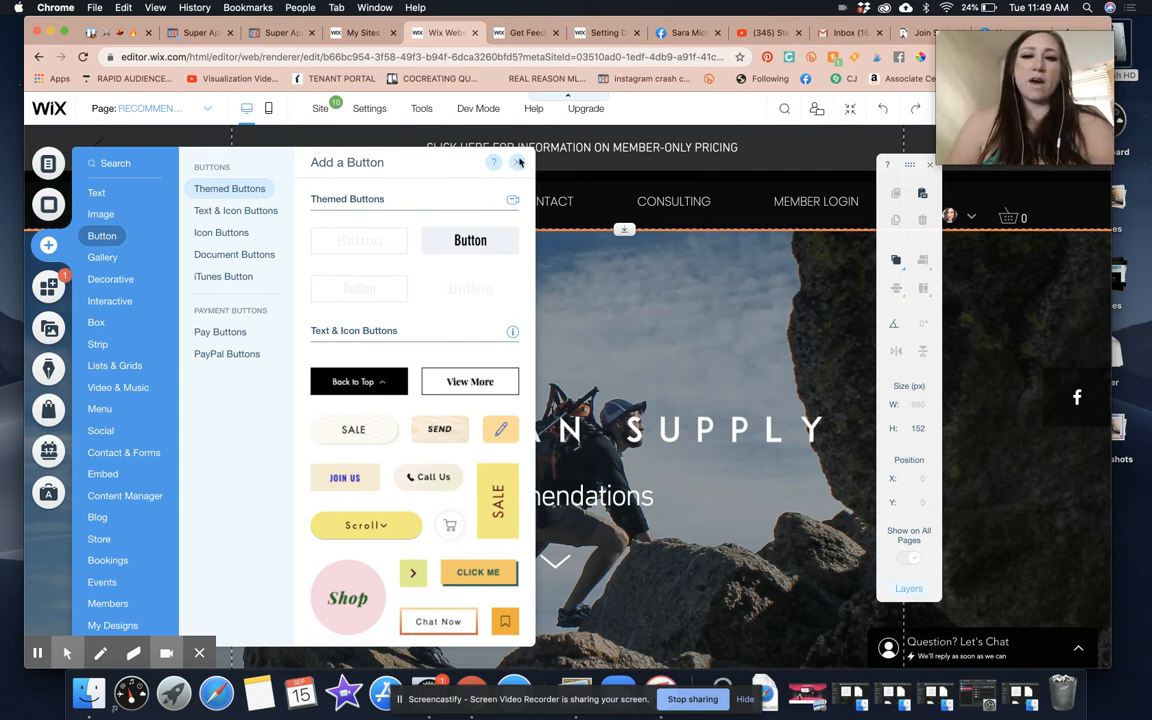
click(462, 147)
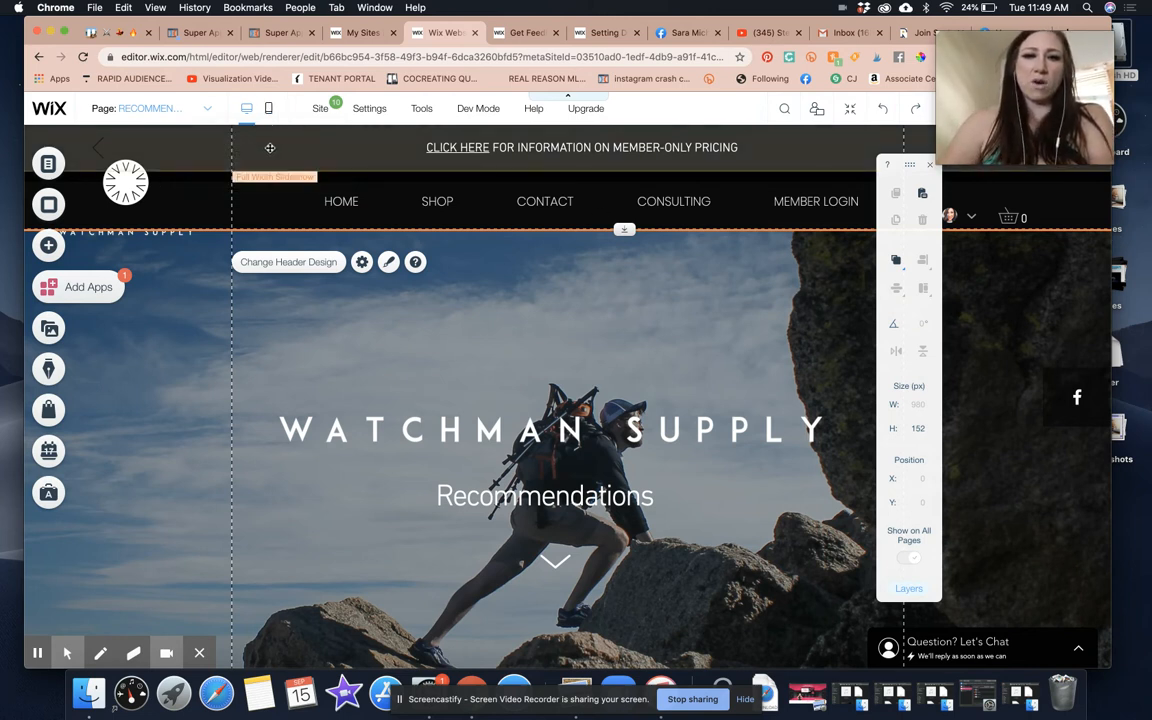
Cycle through the header slideshow's slides to compare their pricing text
click(255, 143)
click(315, 180)
click(315, 180)
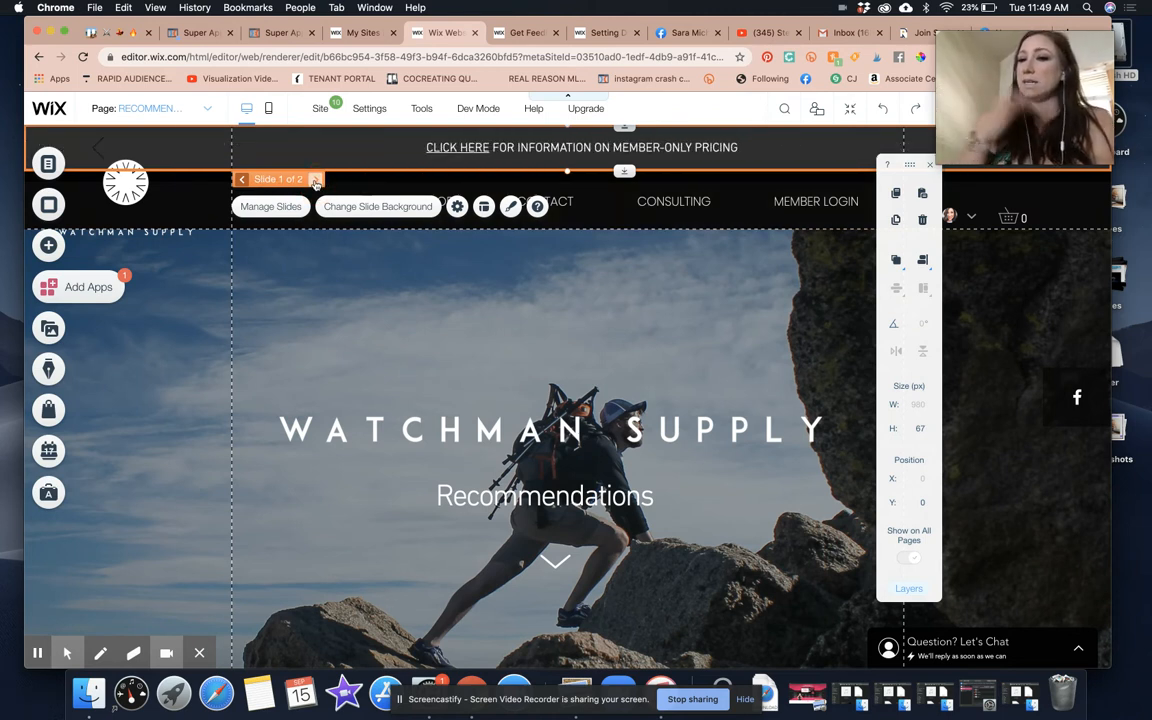
click(315, 180)
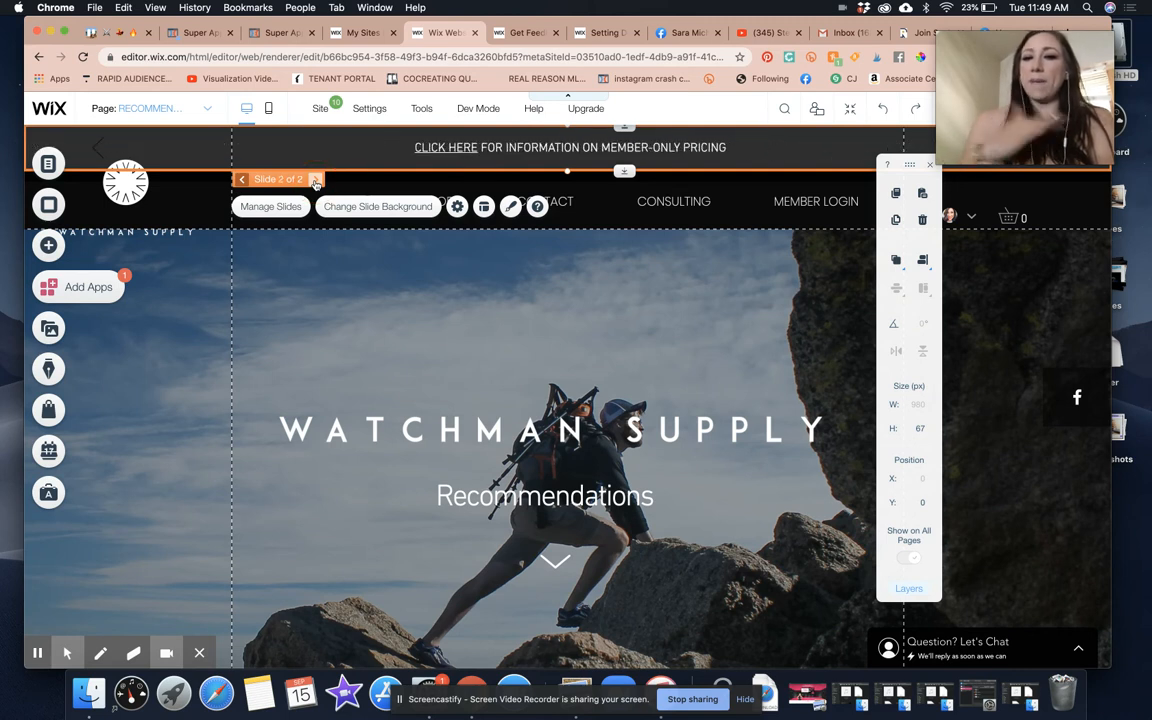